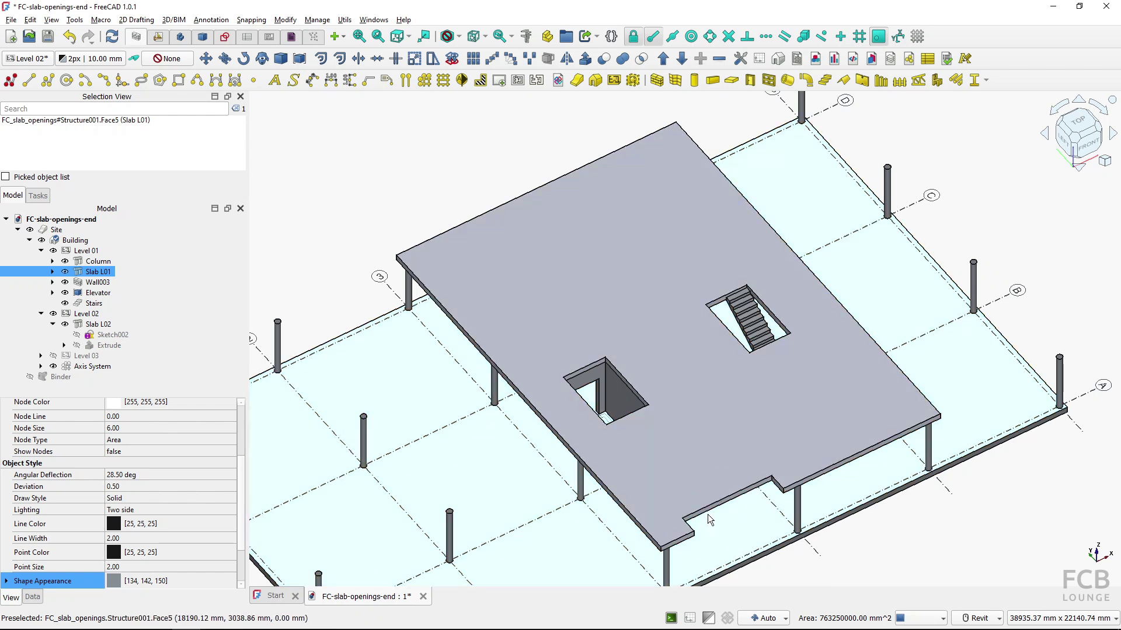
# - Switch to the FC-slab-openings document with its ground slab, columns, elevator shaft and stairs
pyautogui.click(708, 515)
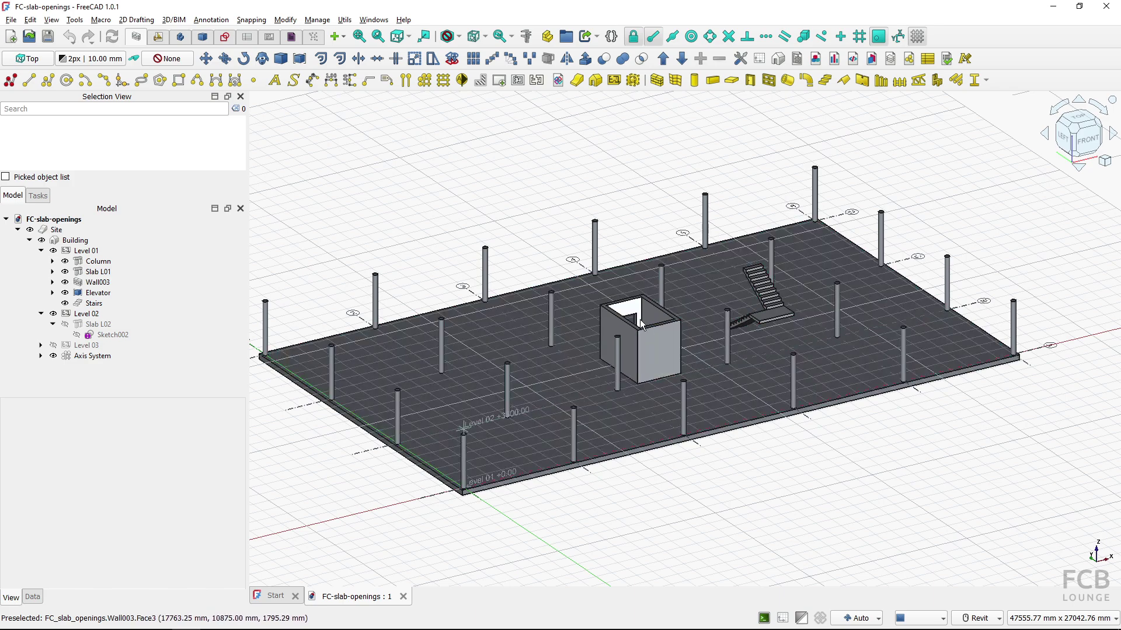
# - Tilt and zoom the view, then select Slab L02 in the model tree
pyautogui.moveTo(643, 339)
pyautogui.keyDown('shift'); pyautogui.mouseDown(button='middle')
pyautogui.moveTo(632, 344)
pyautogui.moveTo(639, 335)
pyautogui.mouseUp(button='middle'); pyautogui.keyUp('shift')
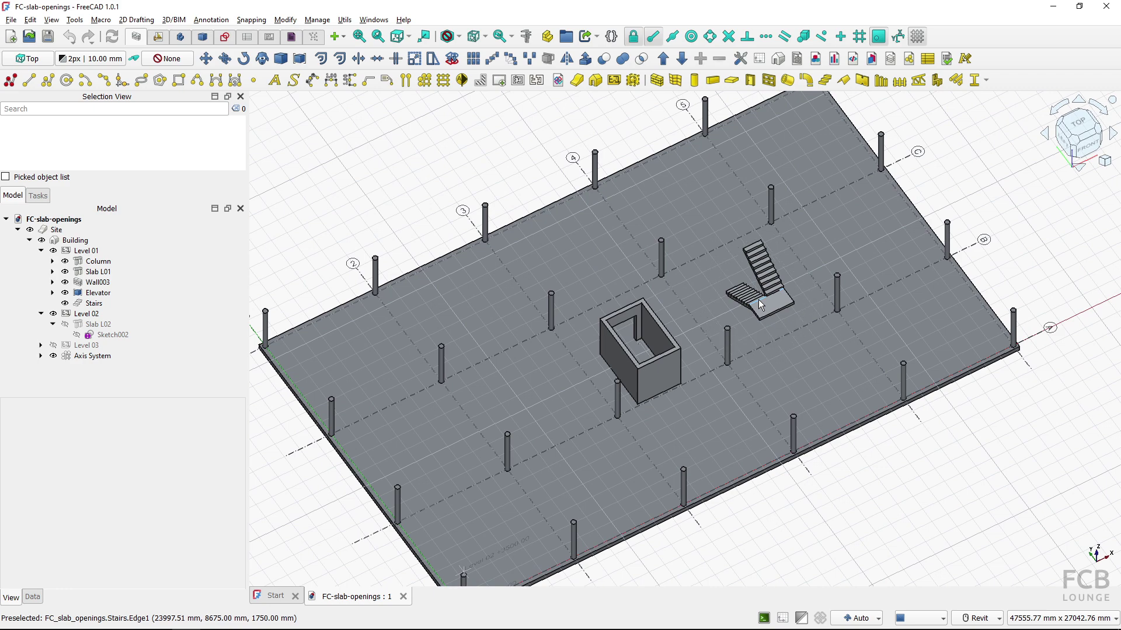
pyautogui.scroll(-2, 366, 296)
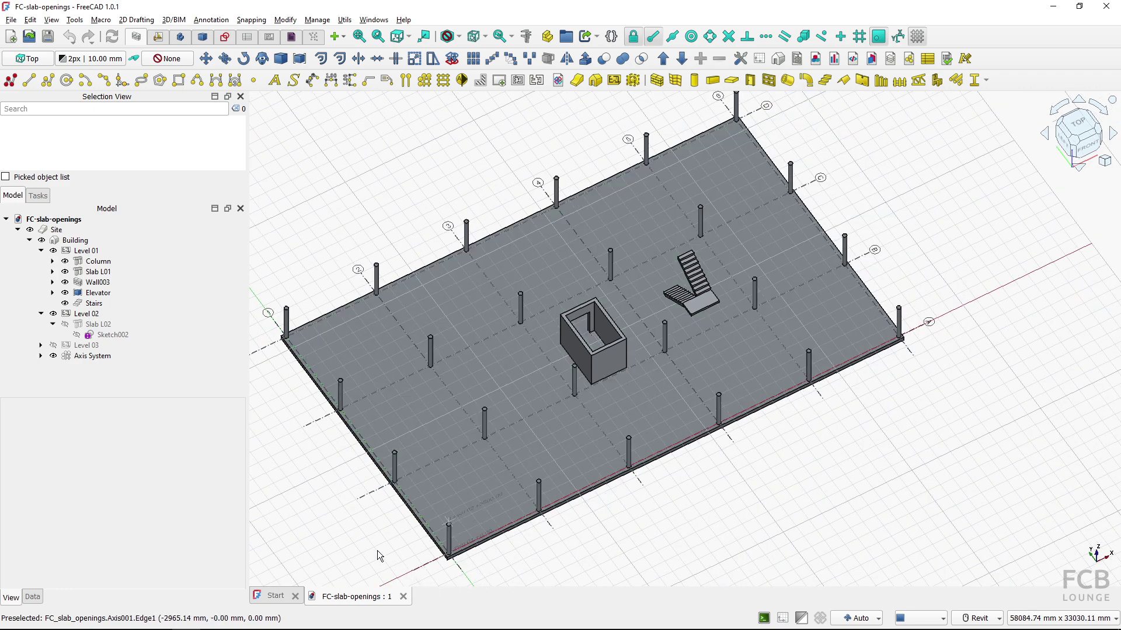
pyautogui.click(68, 325)
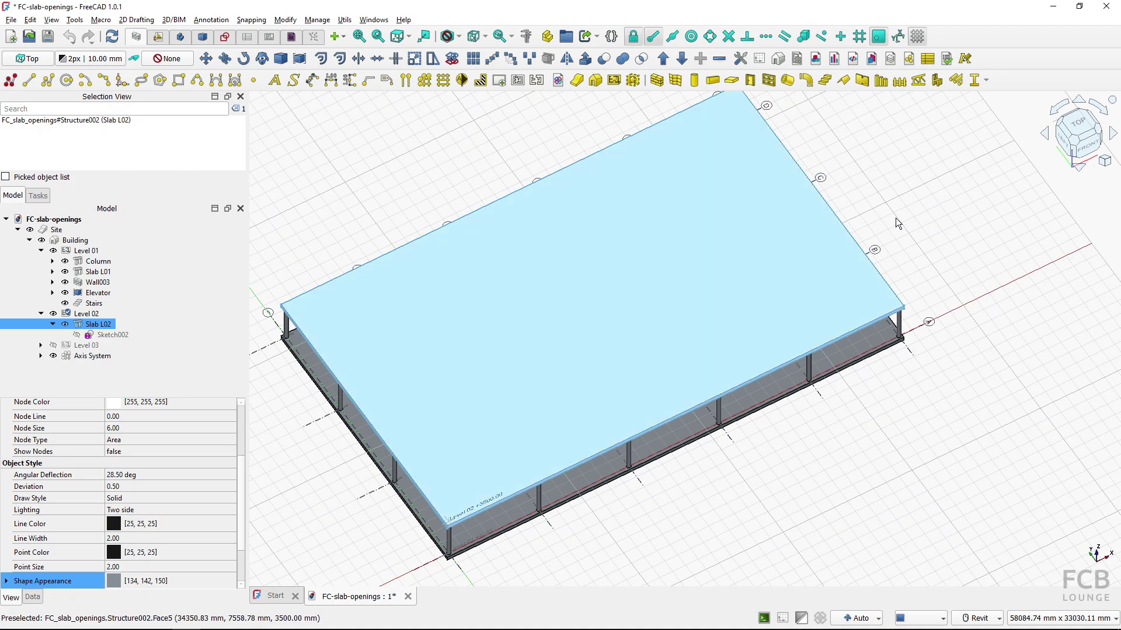
# - In top wireframe view, draw a 2200 × 3550 mm rectangle around the stair footprint
pyautogui.click(1081, 130)
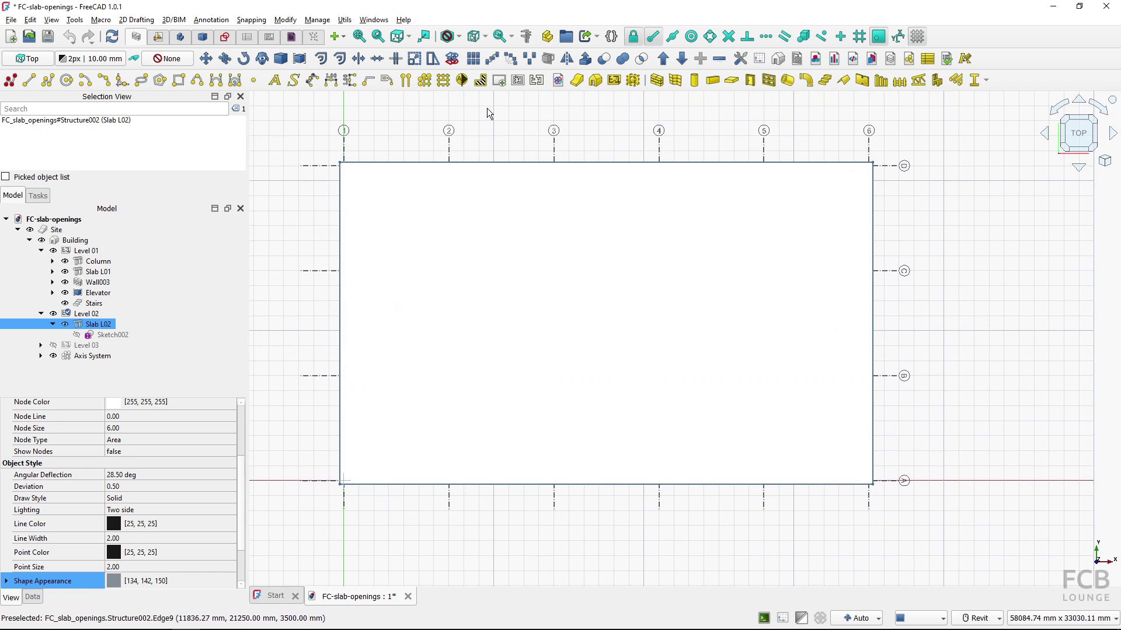
pyautogui.click(458, 36)
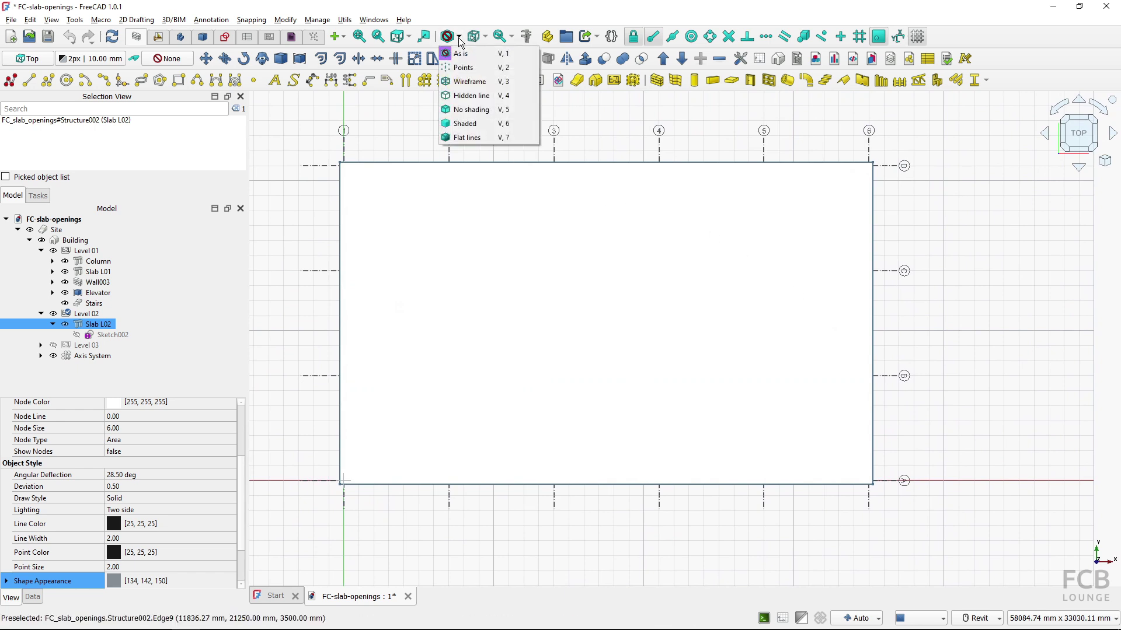
pyautogui.click(470, 81)
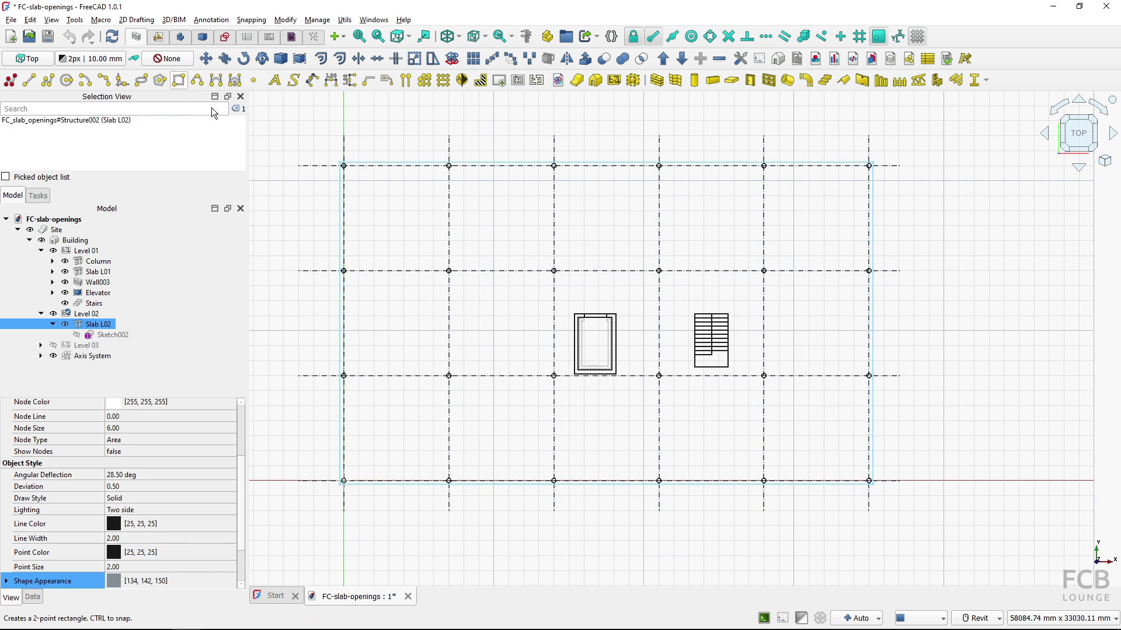
pyautogui.click(179, 89)
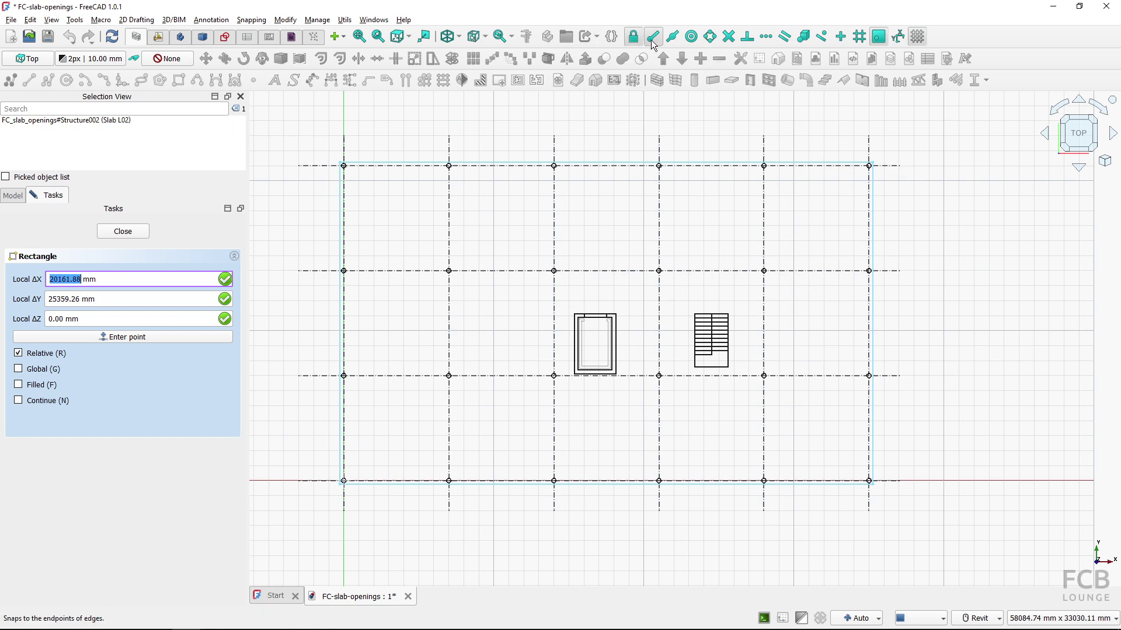
pyautogui.scroll(5, 699, 376)
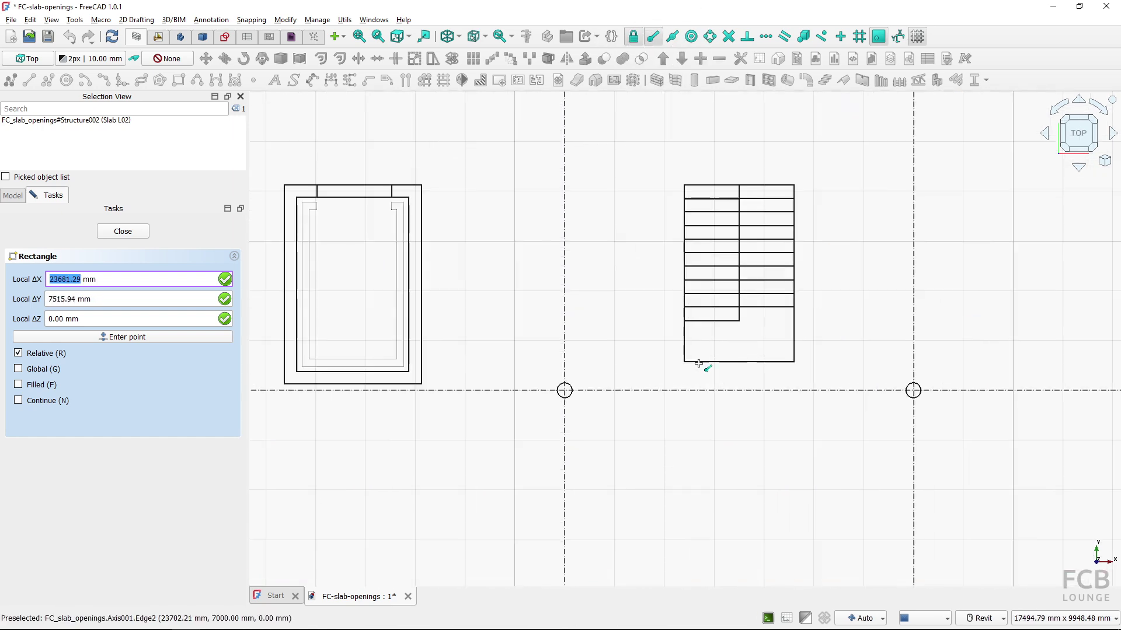
pyautogui.click(689, 366)
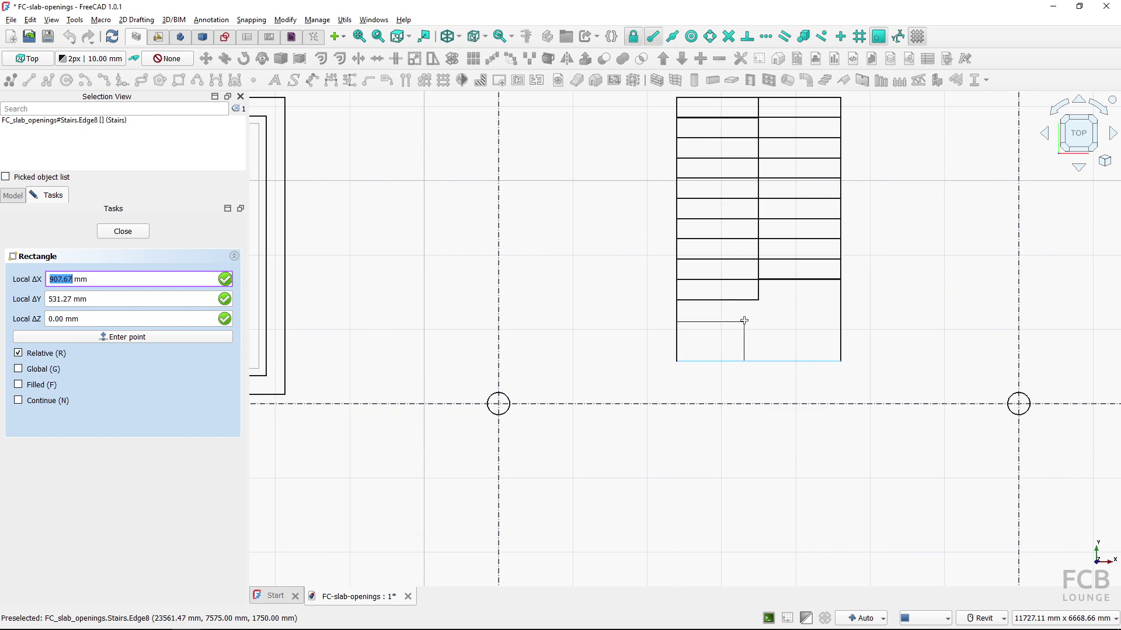
pyautogui.moveTo(776, 315); pyautogui.dragTo(707, 414, button='middle')
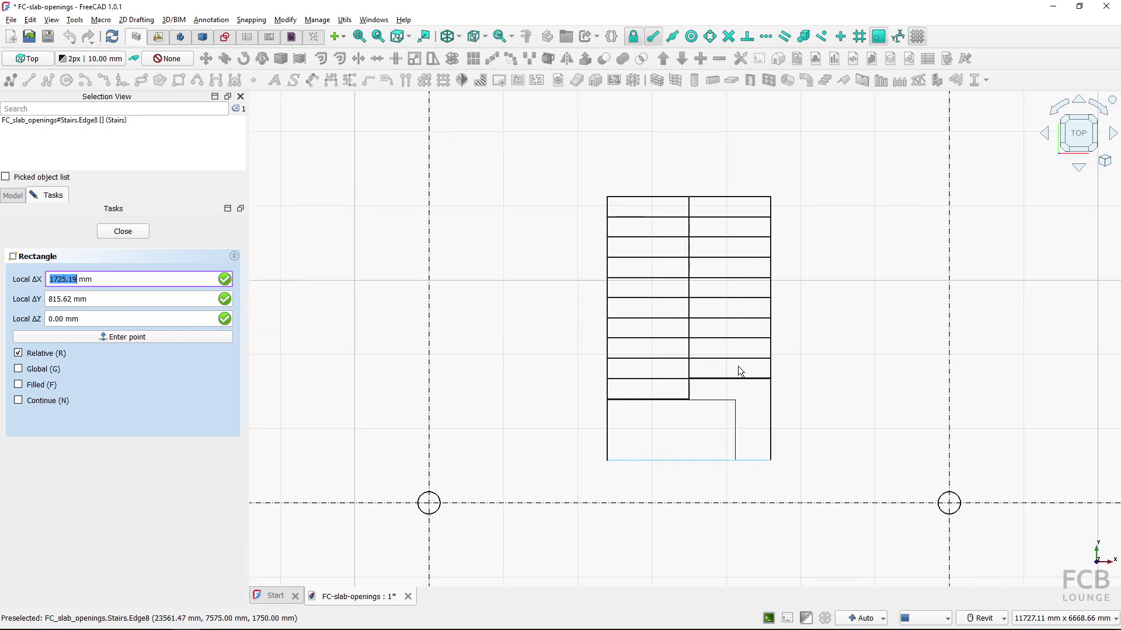
pyautogui.click(775, 203)
pyautogui.scroll(-5, 666, 291)
# - Restore the As is display style and hide Slab L02 so the stairs show
pyautogui.keyDown('shift'); pyautogui.moveTo(650, 326); pyautogui.dragTo(618, 268, button='middle'); pyautogui.keyUp('shift')
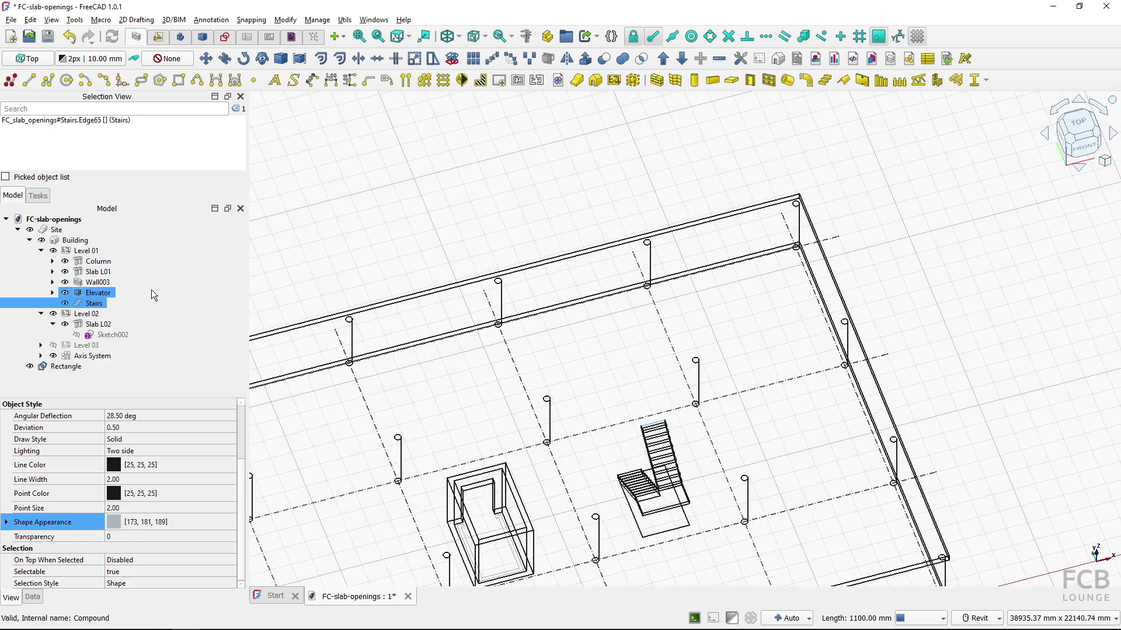
pyautogui.click(458, 36)
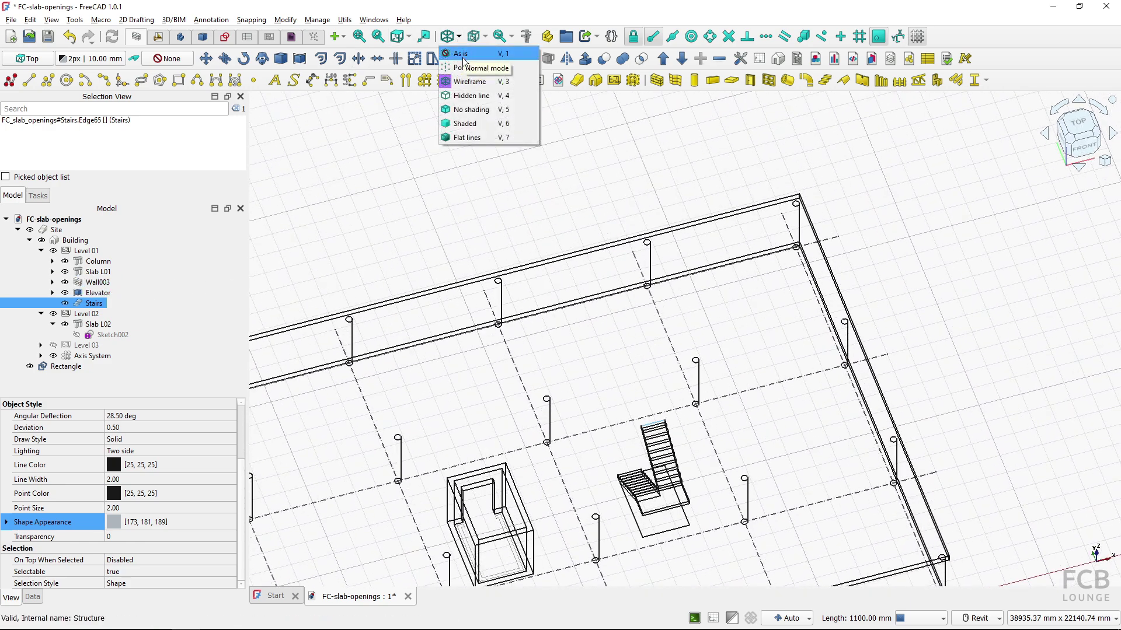
pyautogui.click(485, 50)
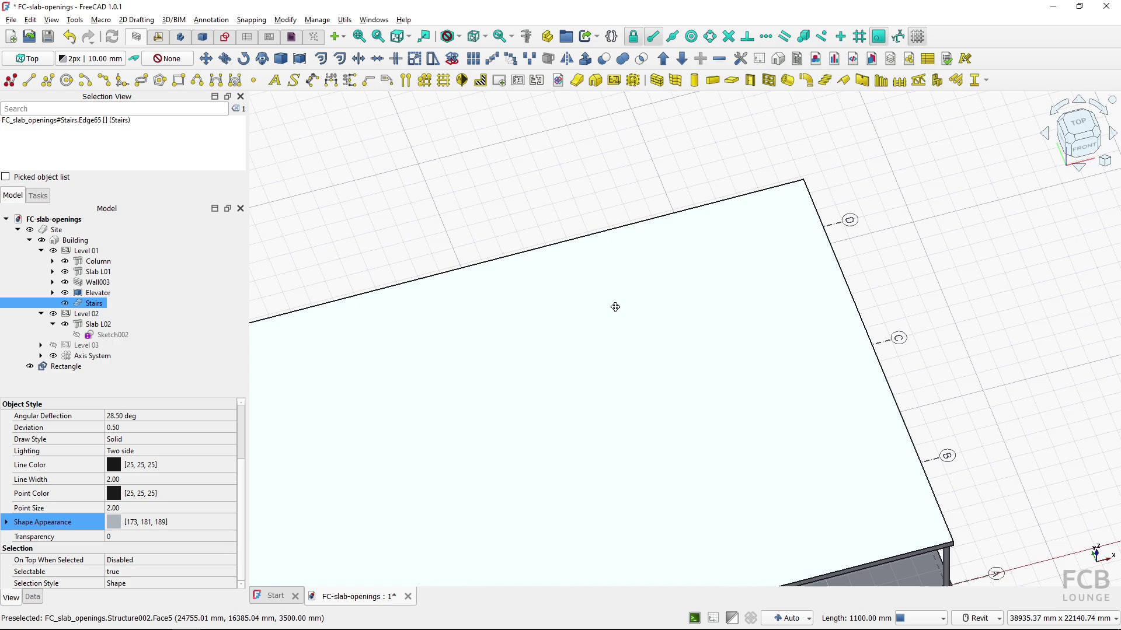
pyautogui.click(617, 310)
pyautogui.press('space')
pyautogui.moveTo(652, 257); pyautogui.dragTo(658, 231, button='middle')
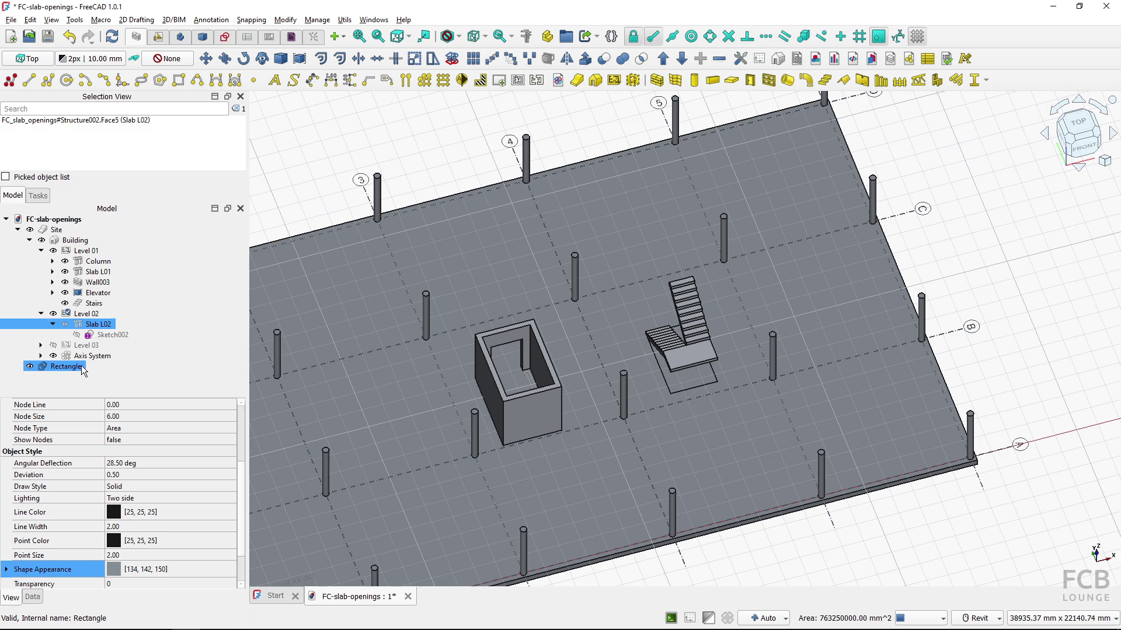
# - Extrude the stair Rectangle 5000 mm upward into a solid block
pyautogui.click(72, 371)
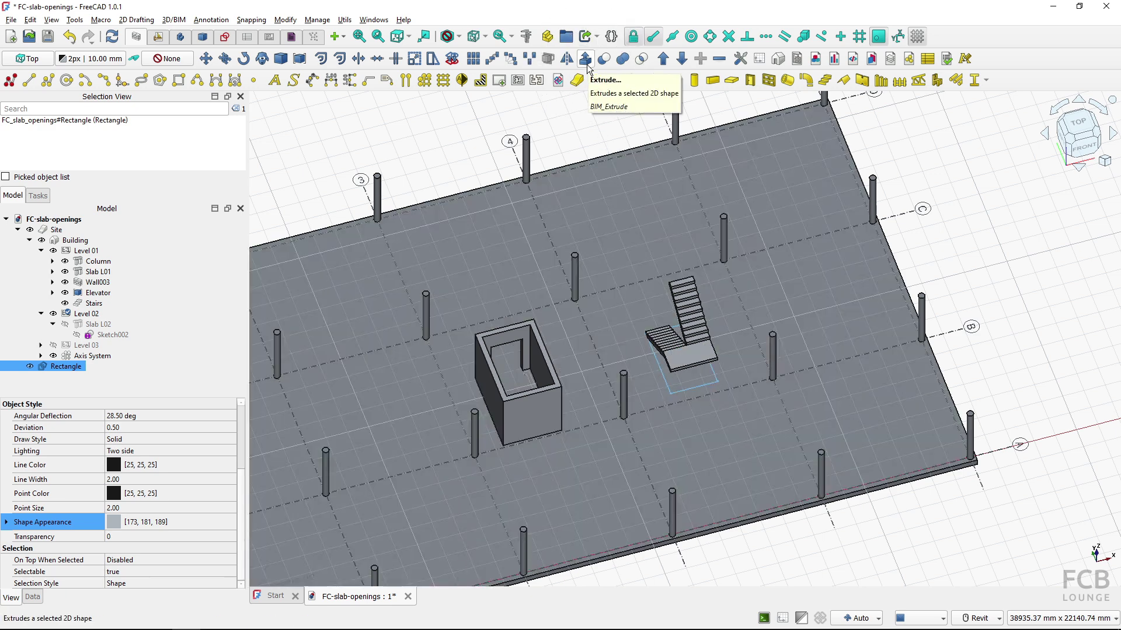
pyautogui.click(587, 67)
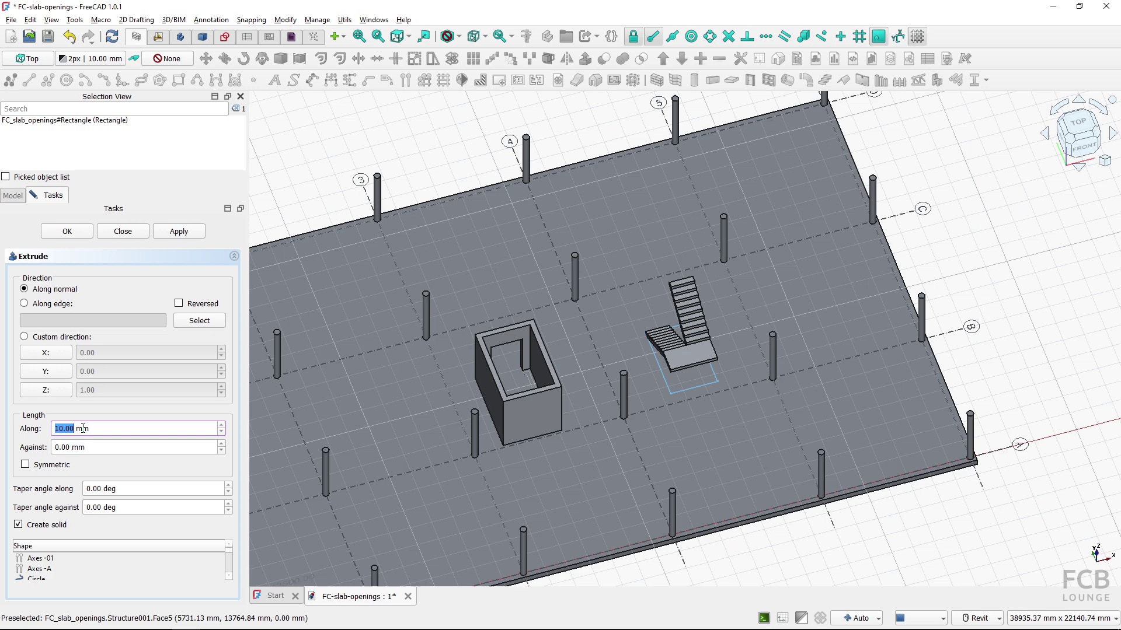
pyautogui.tripleClick(83, 429)
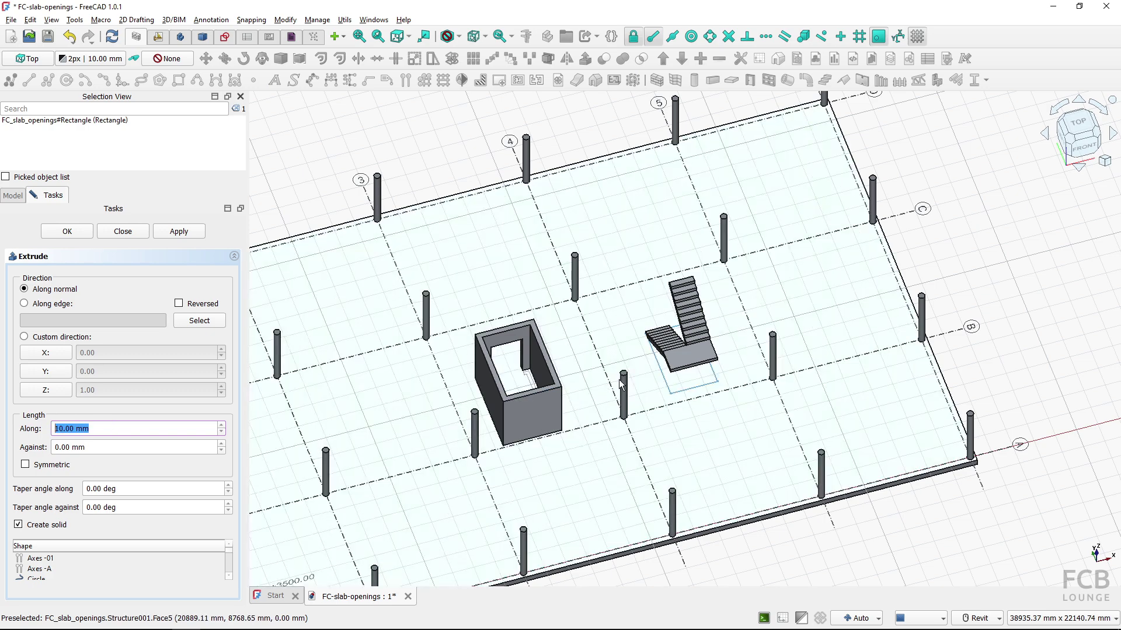
pyautogui.scroll(-1, 642, 359)
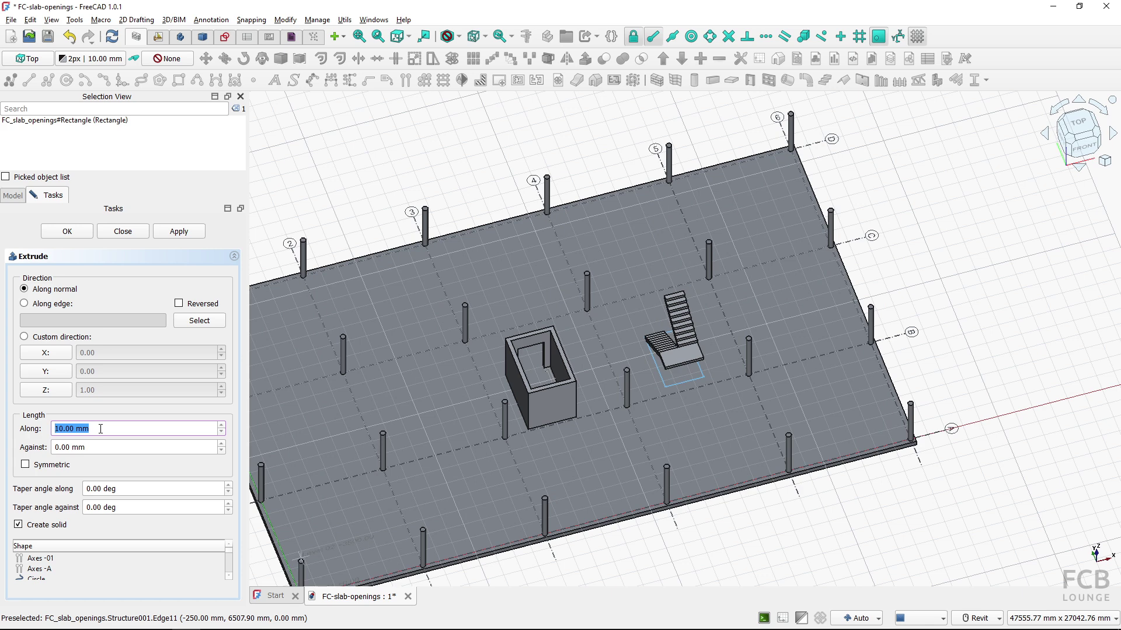
pyautogui.write('5000')
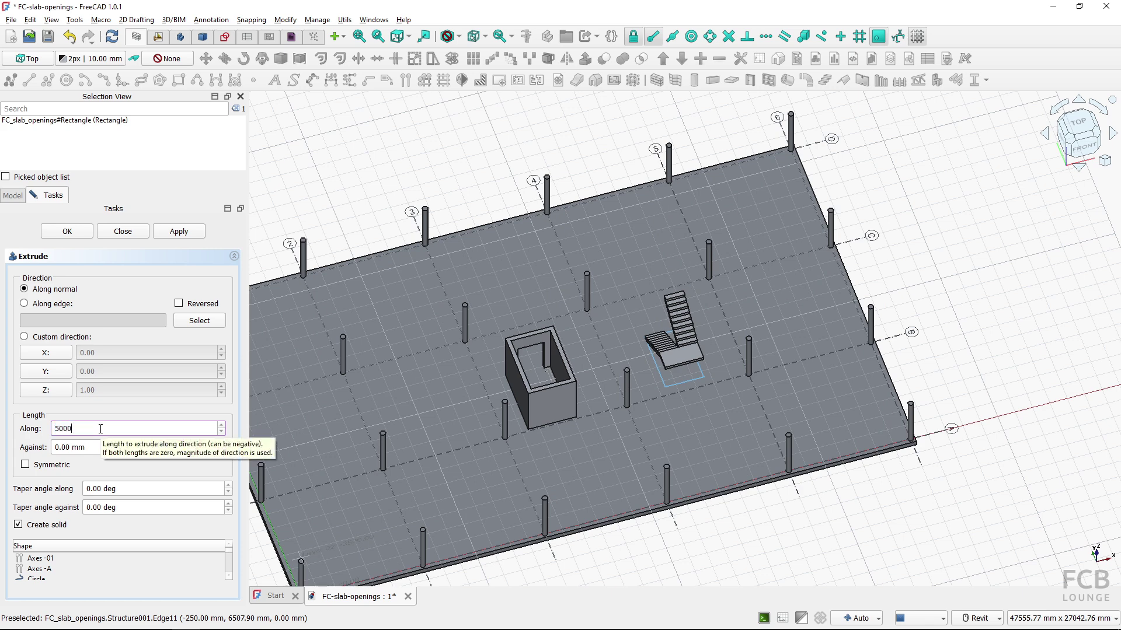
pyautogui.click(69, 232)
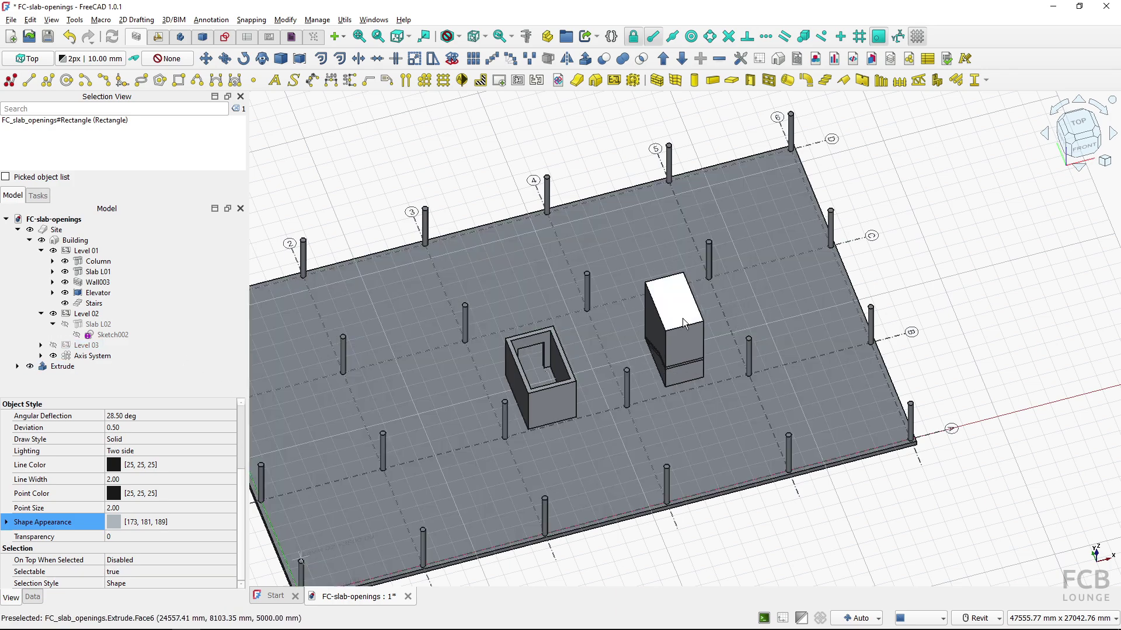
pyautogui.keyDown('shift'); pyautogui.moveTo(605, 331); pyautogui.dragTo(636, 313, button='middle'); pyautogui.keyUp('shift')
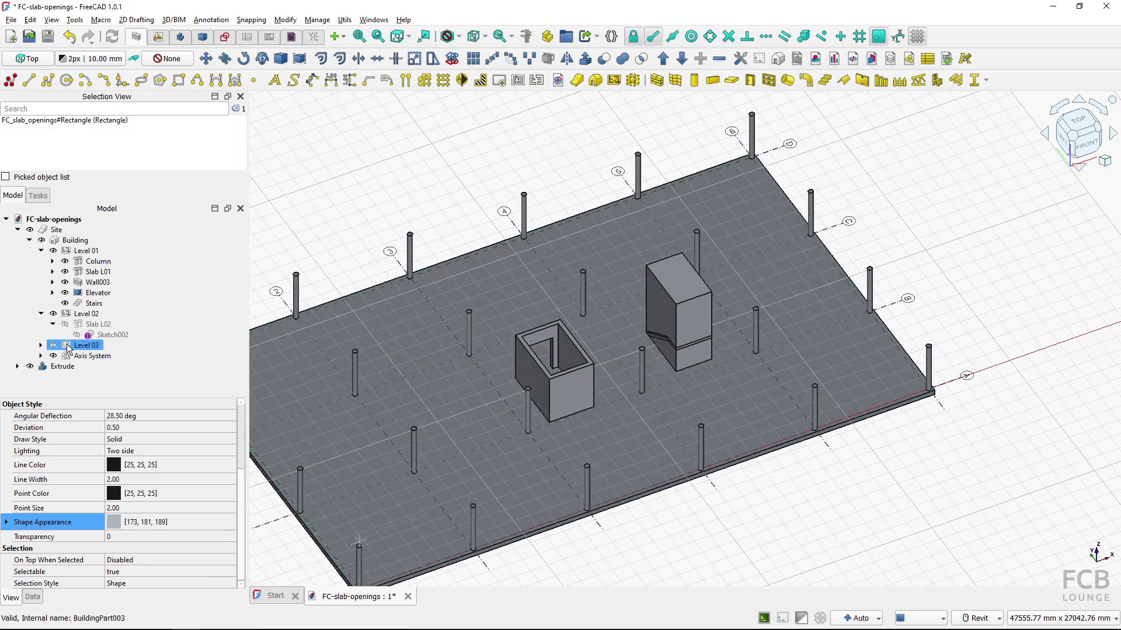
# - Subtract the Extrude block from Slab L02 with Arch Remove to create the stairwell opening
pyautogui.click(65, 325)
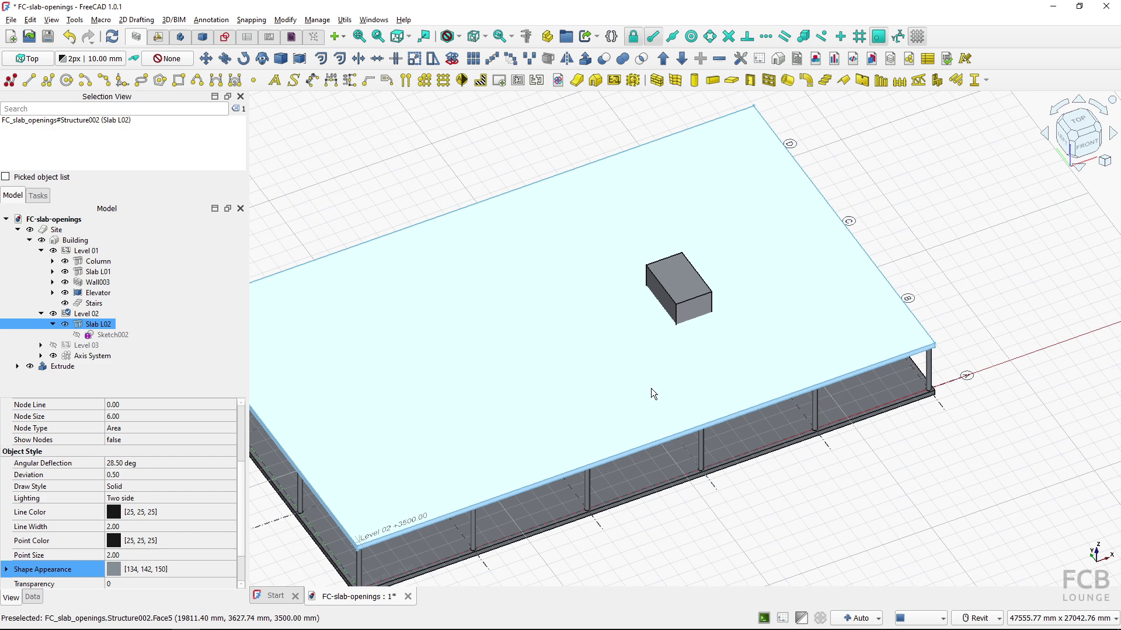
pyautogui.click(679, 286)
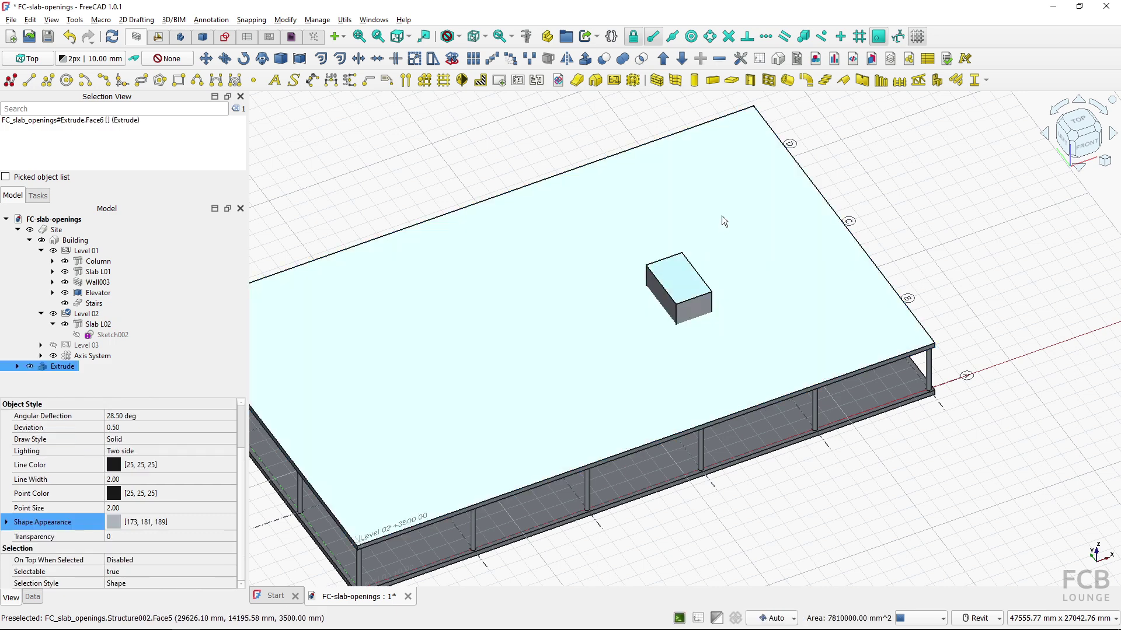
pyautogui.keyDown('ctrl'); pyautogui.click(721, 216); pyautogui.keyUp('ctrl')
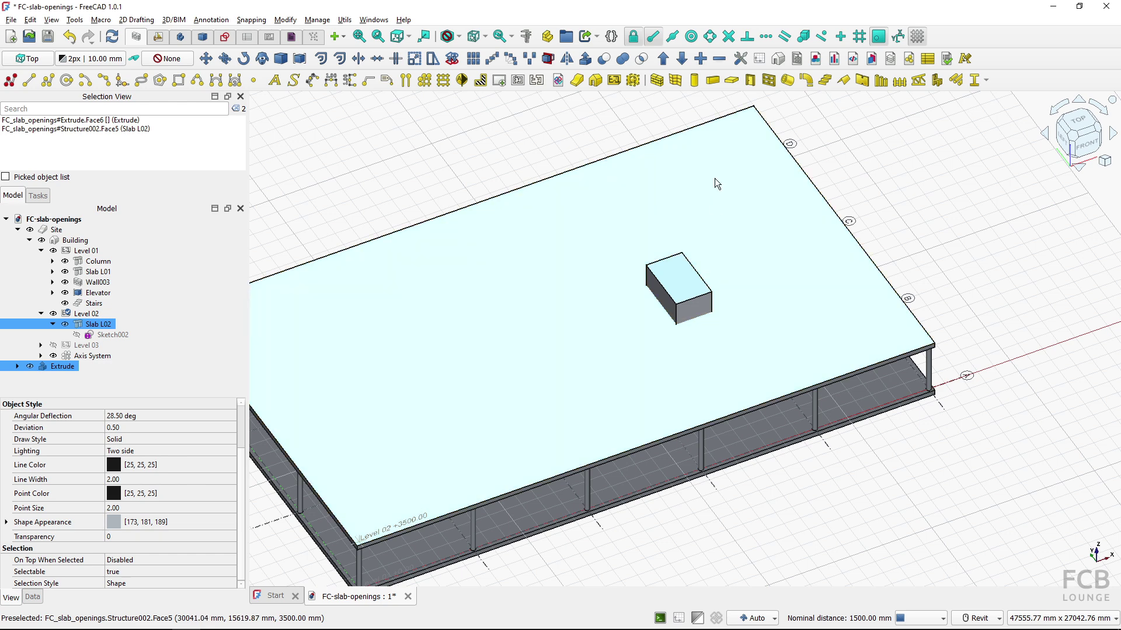
pyautogui.click(722, 60)
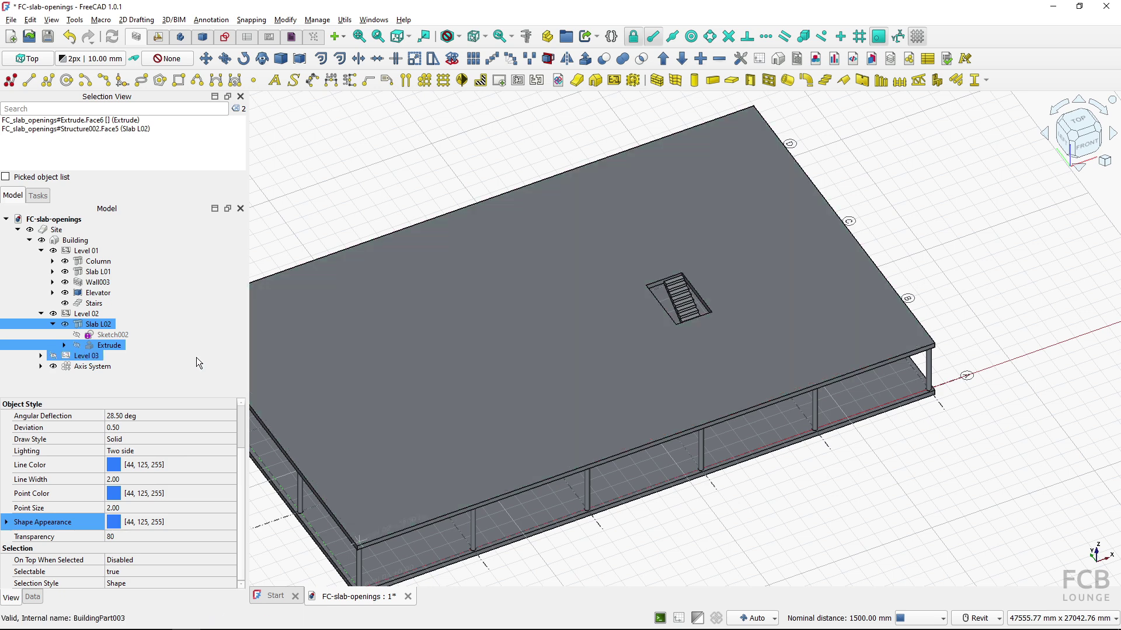
pyautogui.click(114, 335)
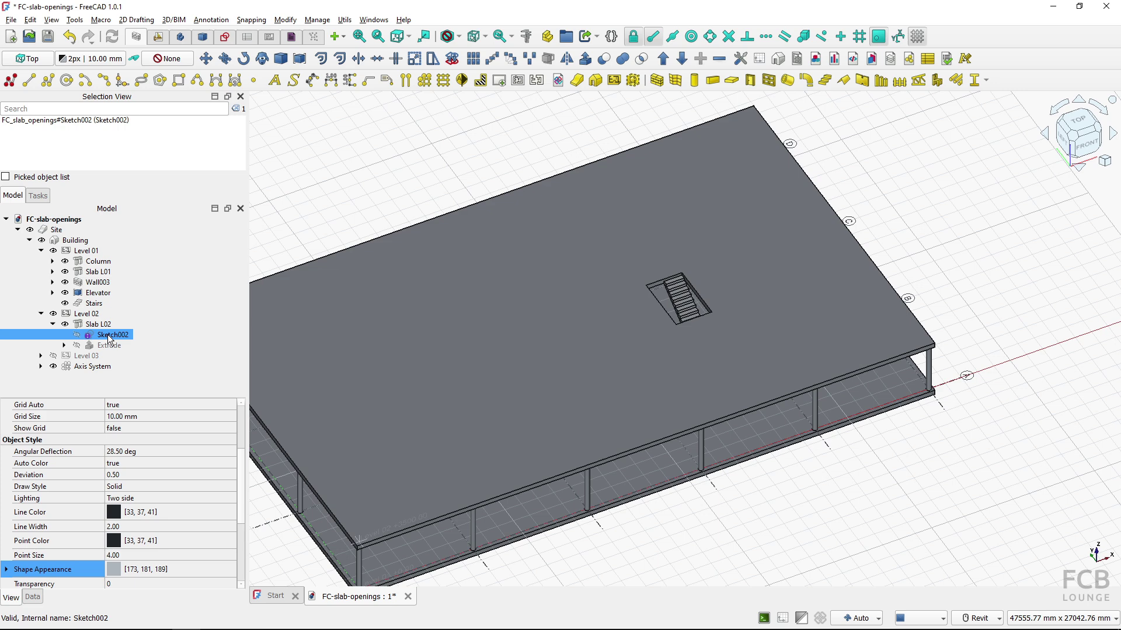
# - Draw a smaller square rectangle inside Sketch002's slab outline and close the sketch
pyautogui.doubleClick(109, 339)
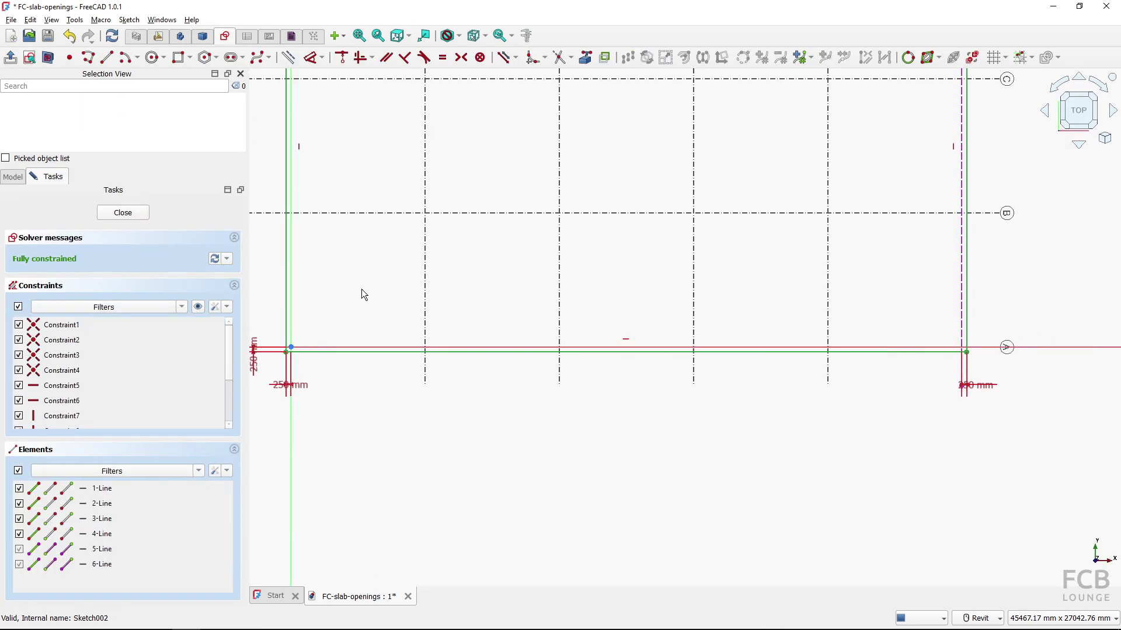
pyautogui.scroll(-2, 505, 422)
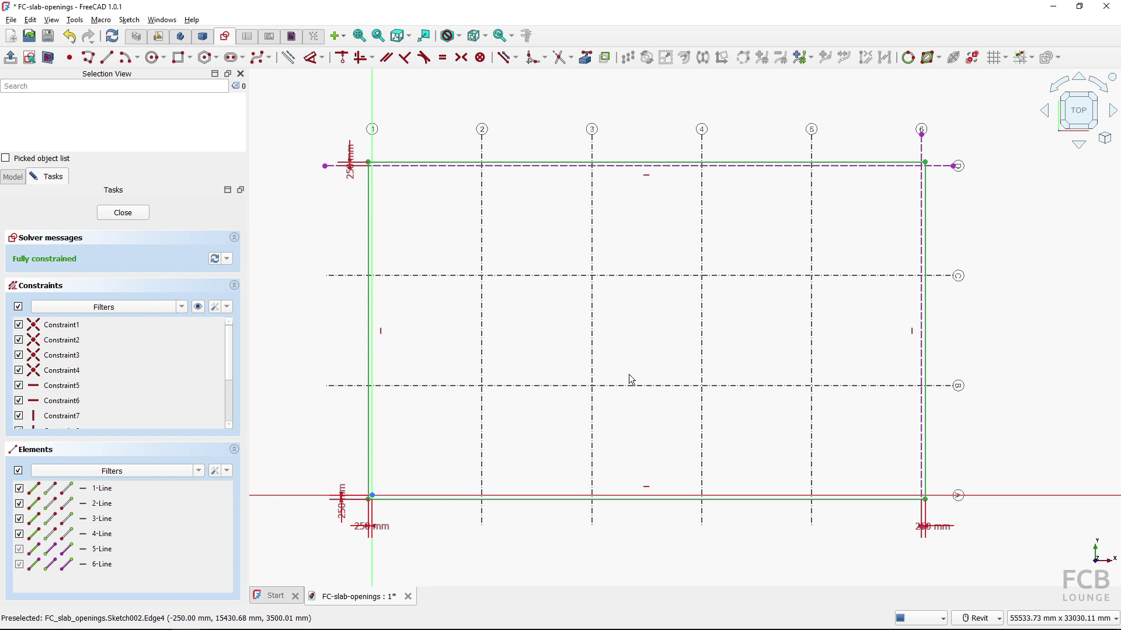
pyautogui.click(179, 57)
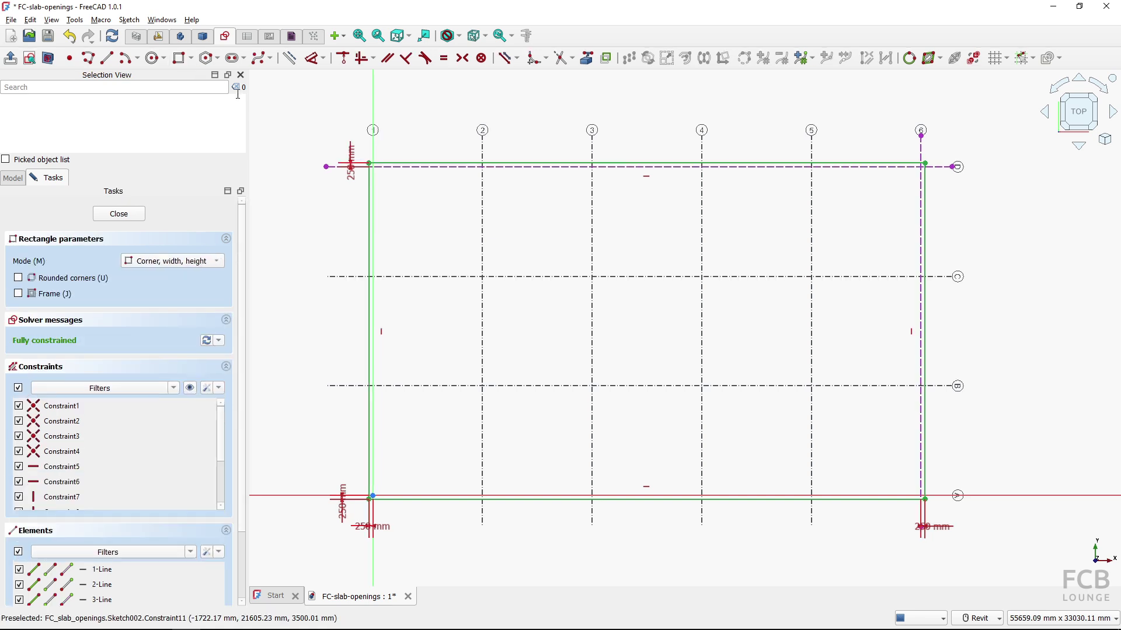
pyautogui.click(505, 215)
pyautogui.click(558, 269)
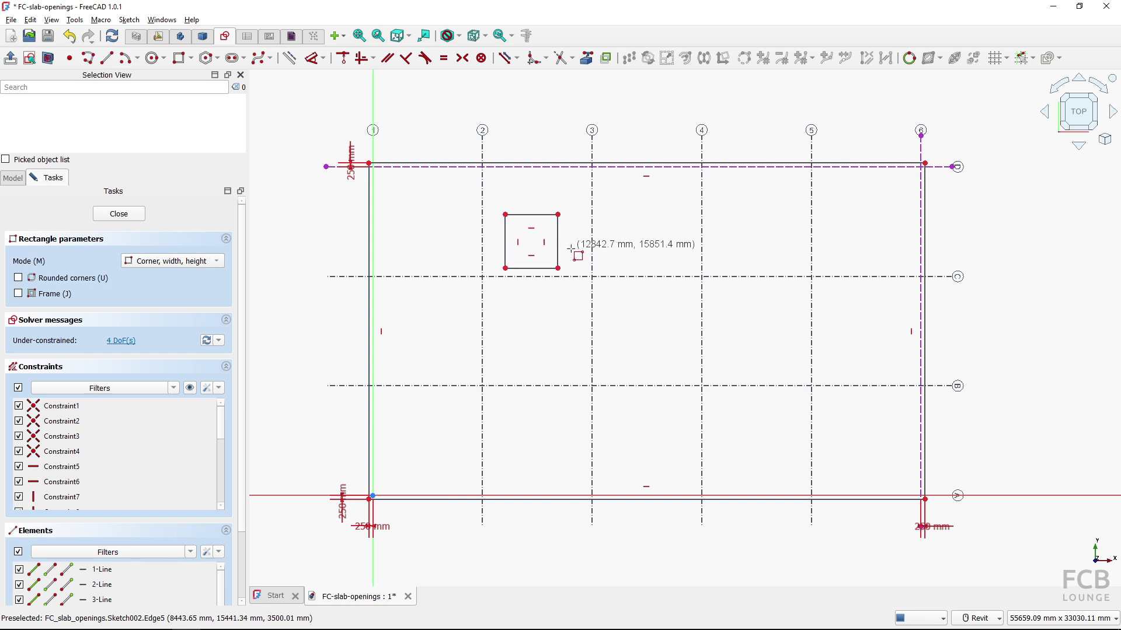
pyautogui.click(107, 220)
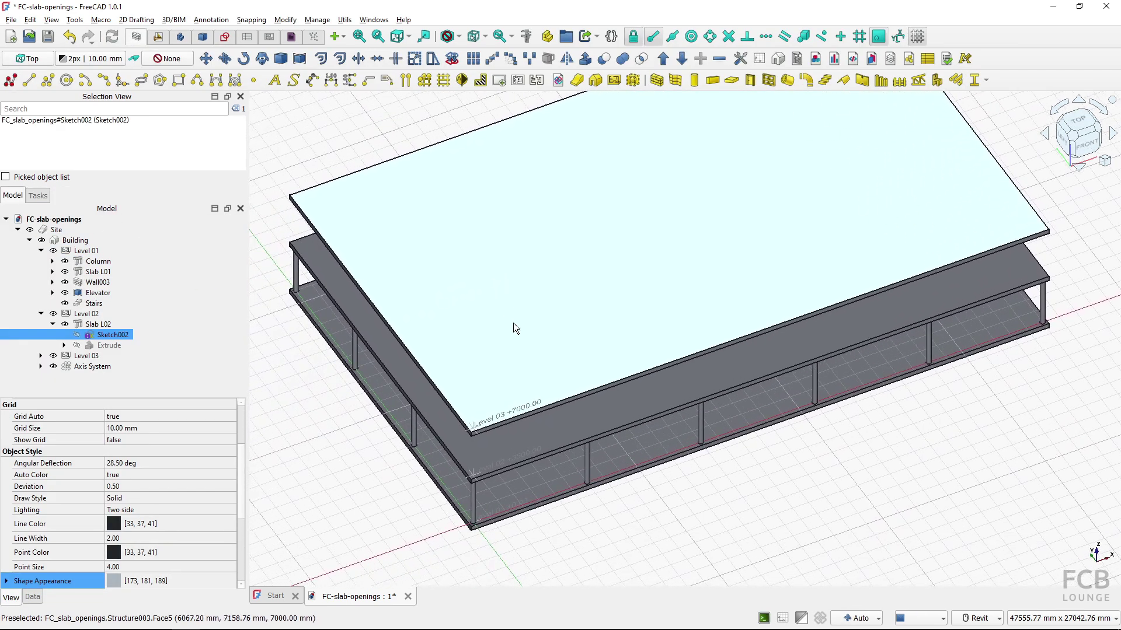
# - Hide Level 03 and set Slab L02's Face Maker to Simple
pyautogui.click(54, 356)
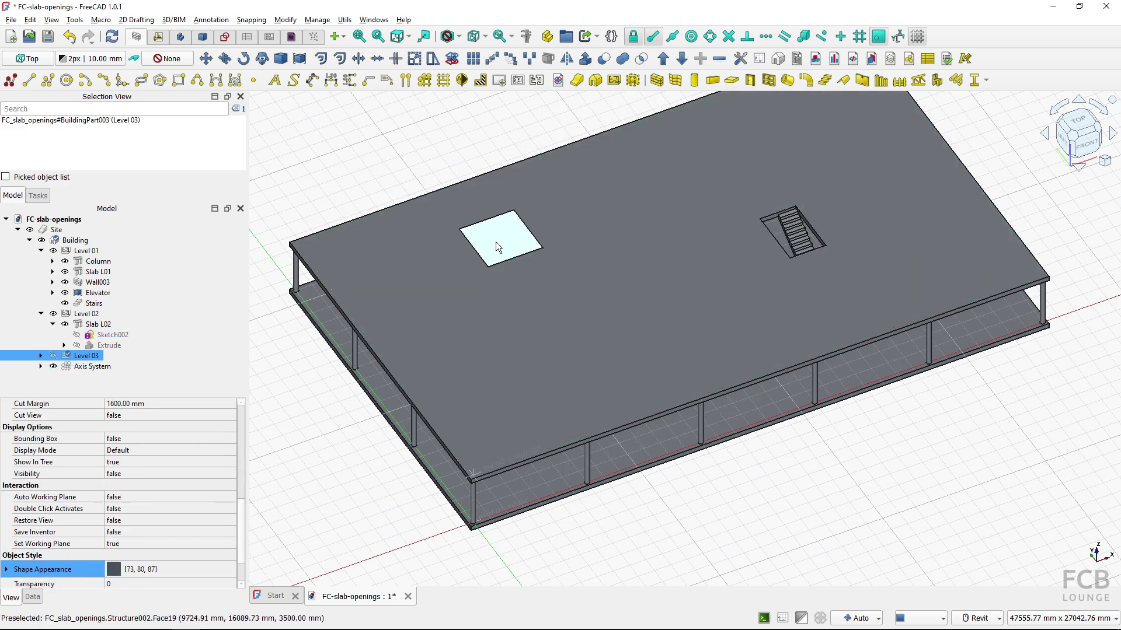
pyautogui.click(497, 247)
pyautogui.click(105, 325)
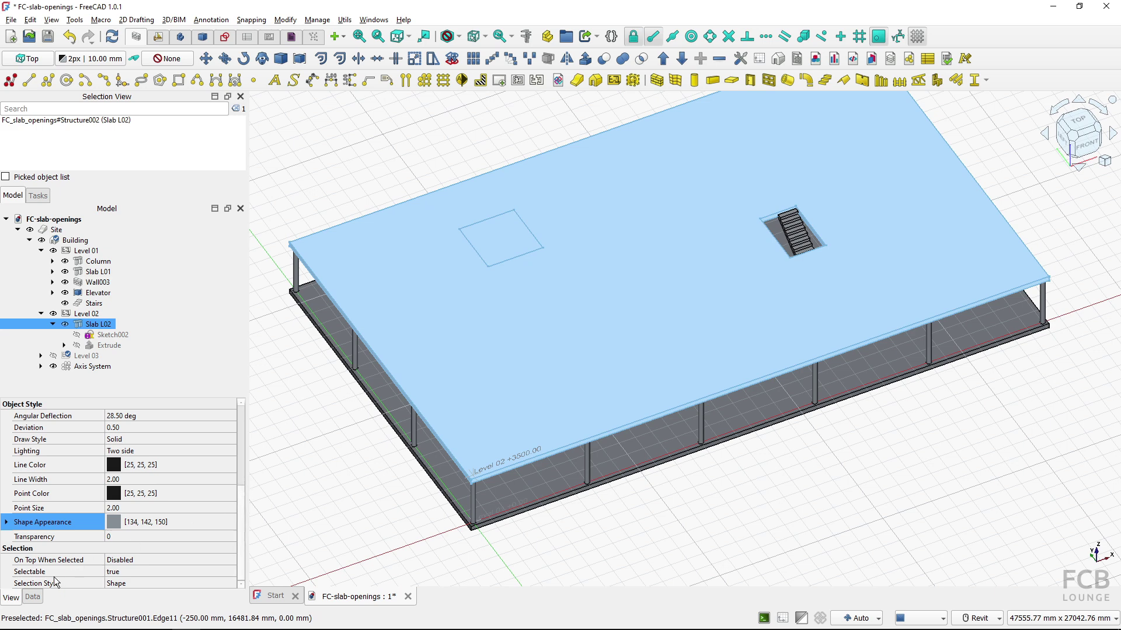
pyautogui.click(32, 598)
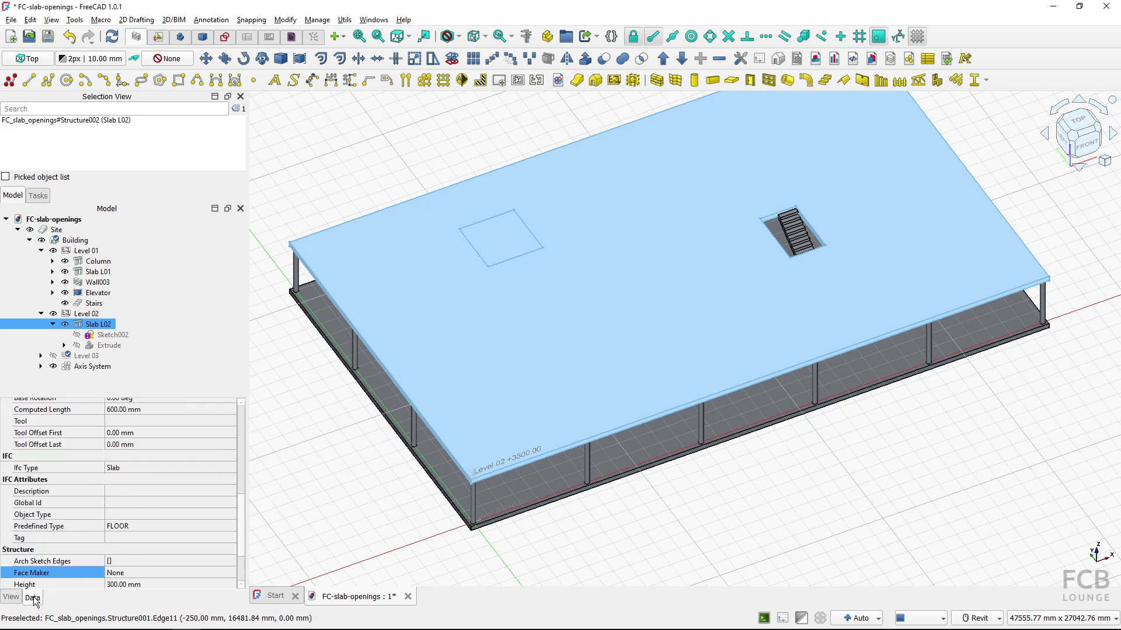
pyautogui.moveTo(240, 499); pyautogui.dragTo(240, 529)
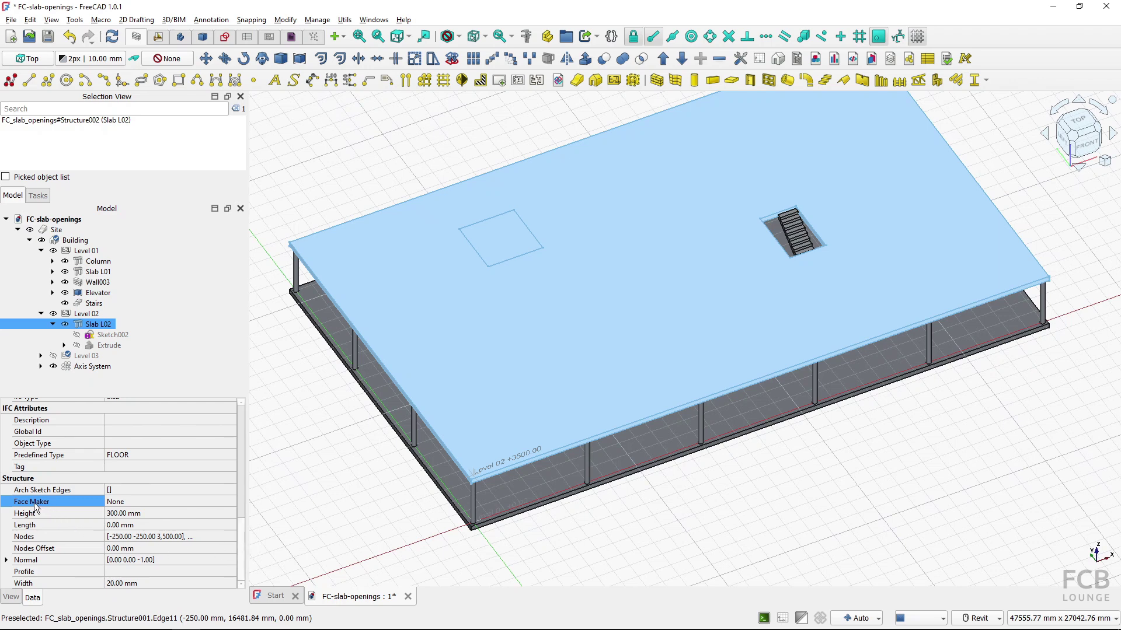
pyautogui.moveTo(34, 506)
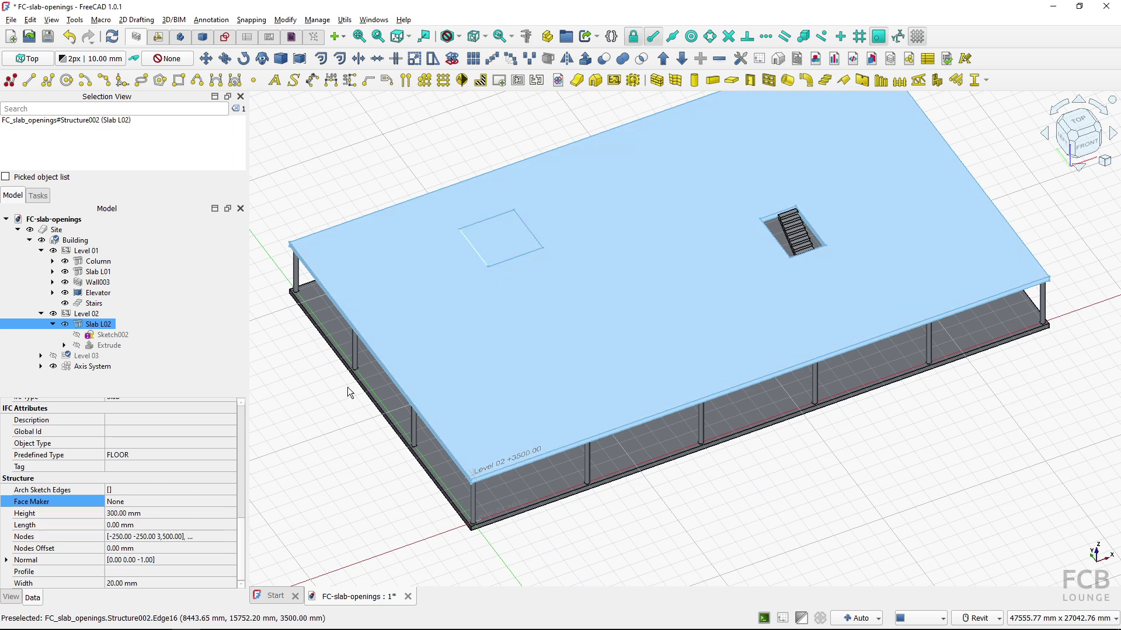
pyautogui.click(156, 500)
pyautogui.click(157, 500)
pyautogui.click(155, 514)
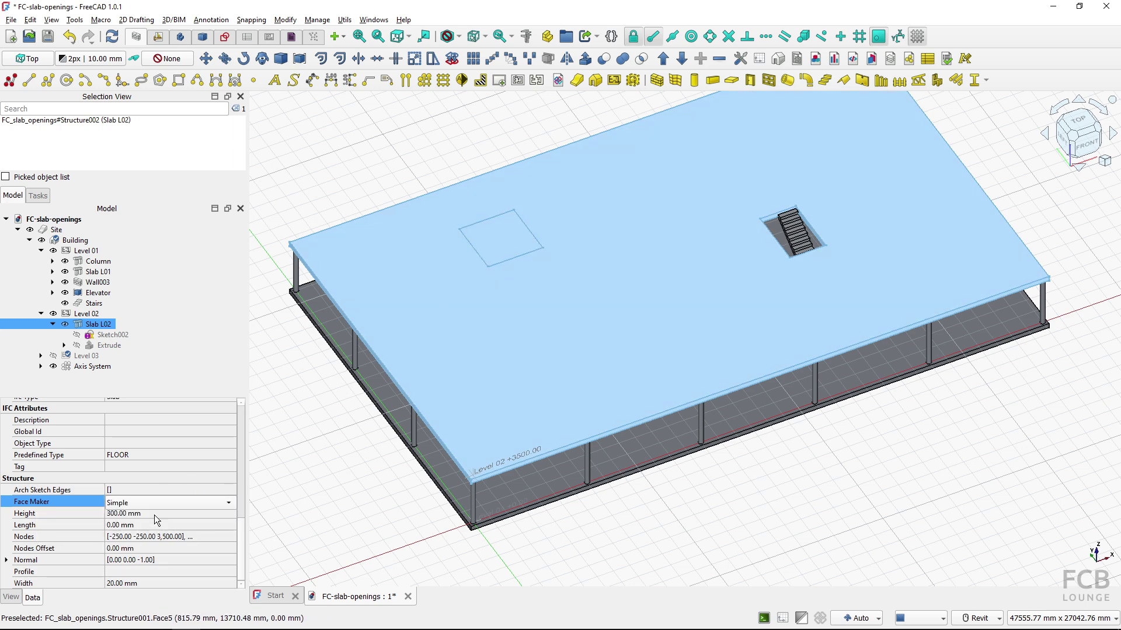
pyautogui.click(297, 437)
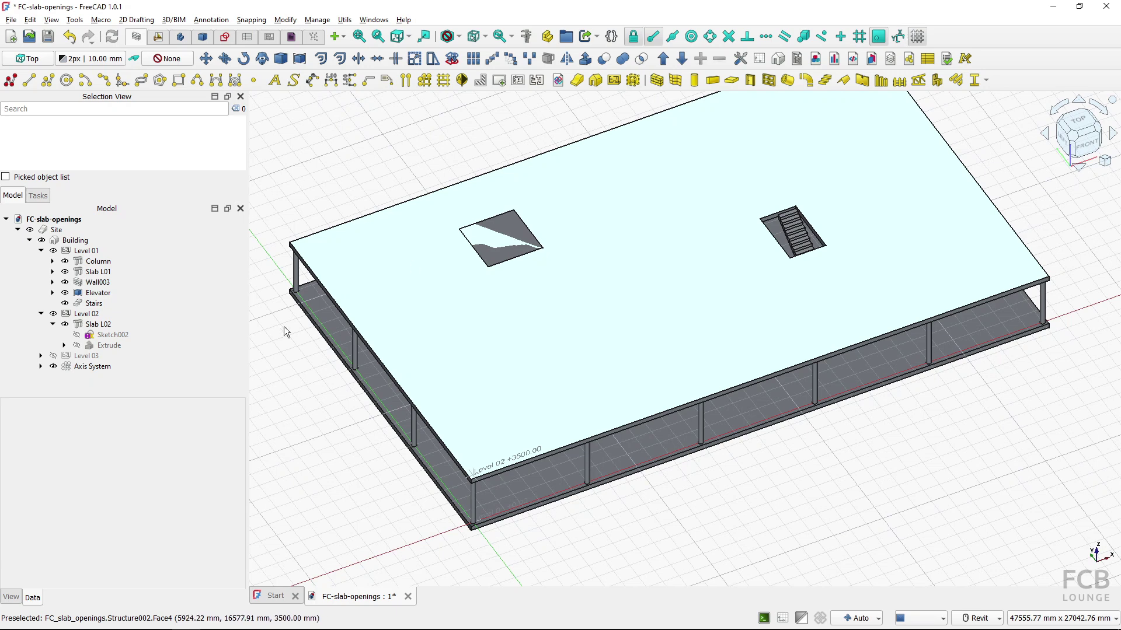
# - Change Slab L02's Face Maker to Cheese and toggle the slab's visibility to check the opening
pyautogui.click(405, 297)
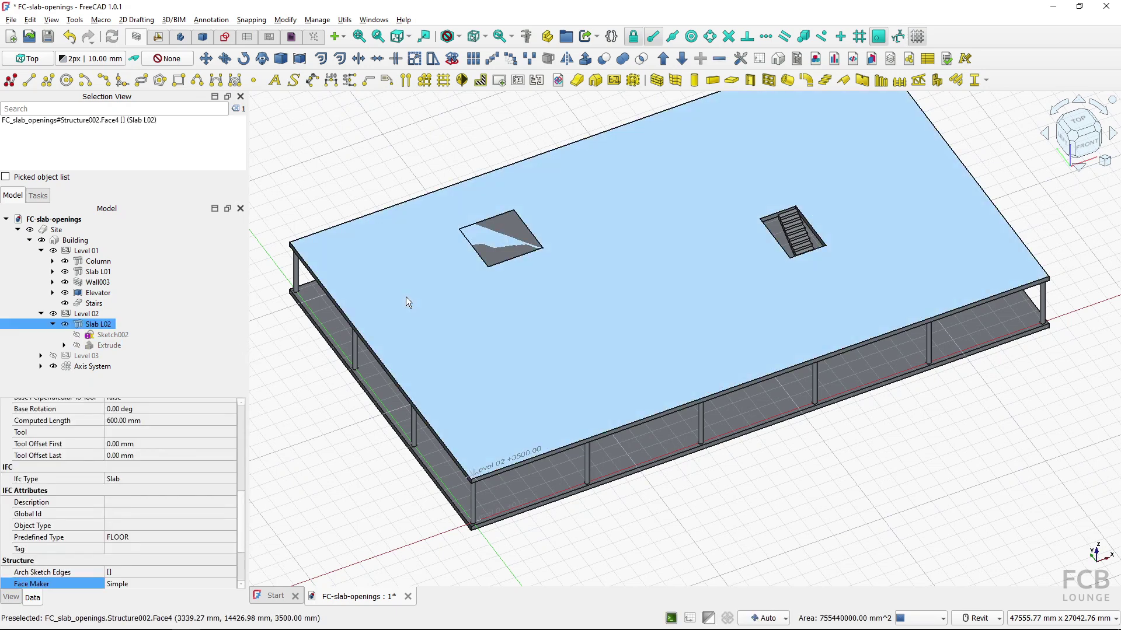
pyautogui.click(146, 583)
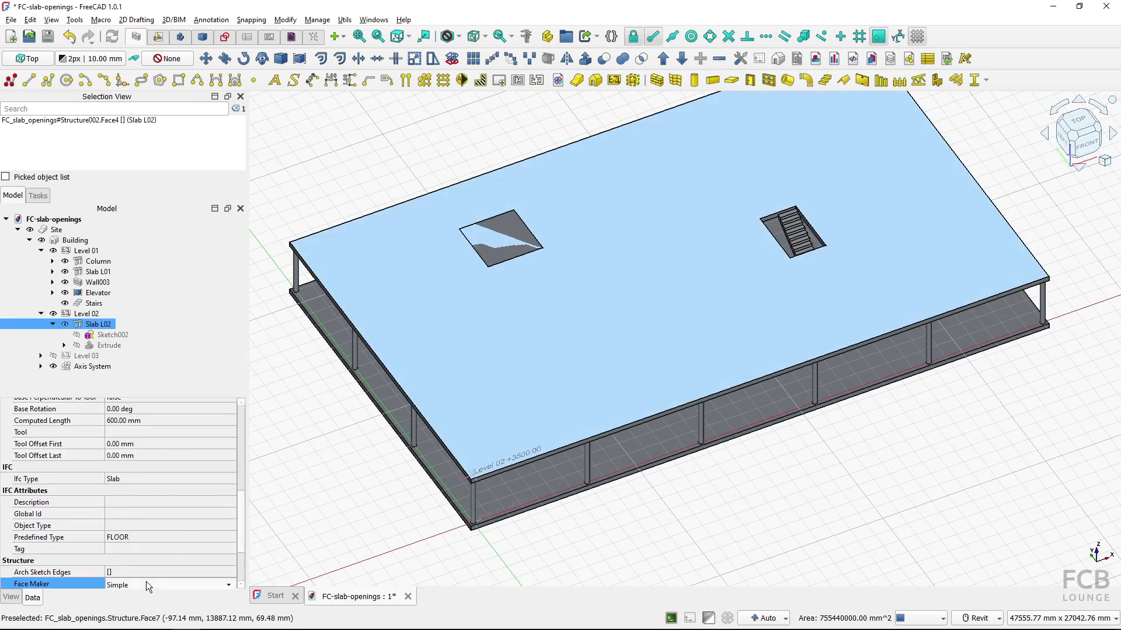
pyautogui.click(145, 584)
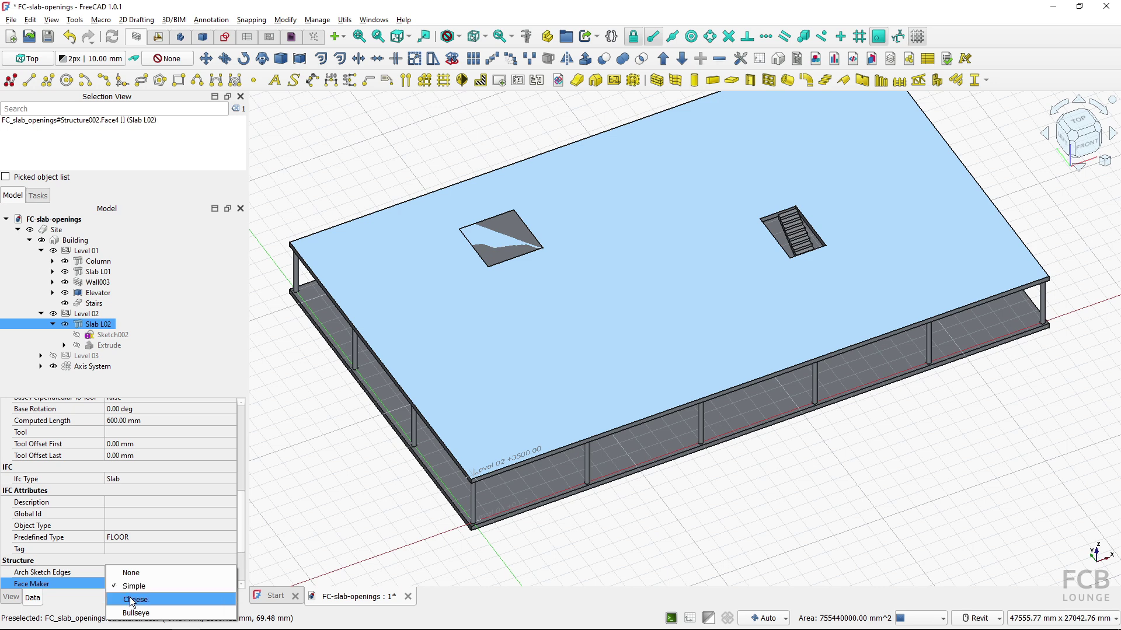
pyautogui.click(132, 599)
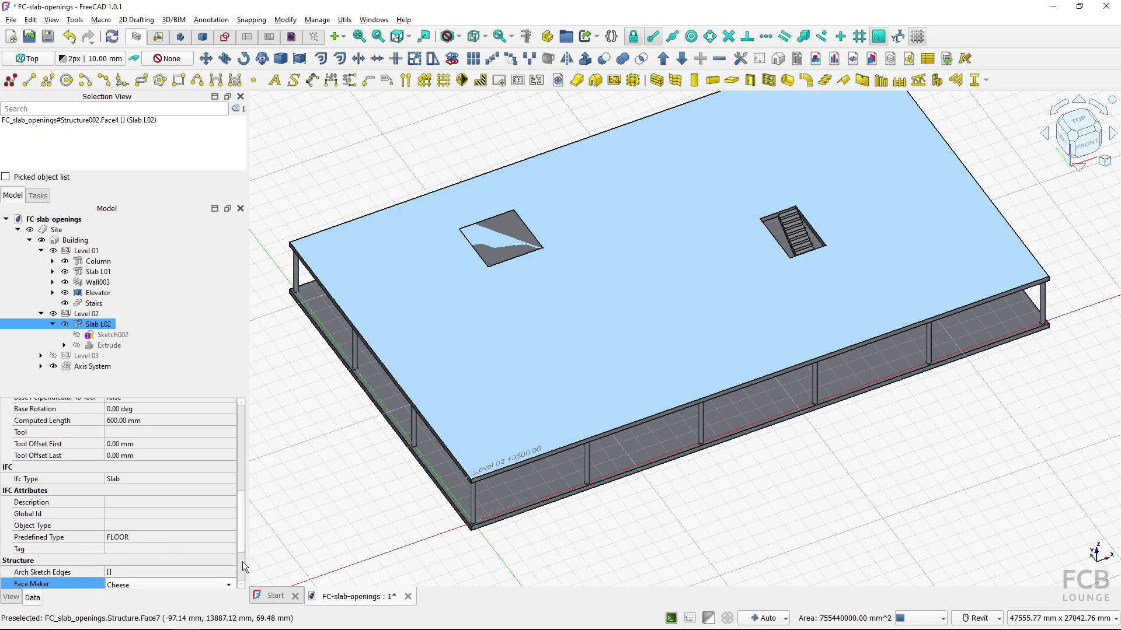
pyautogui.click(302, 467)
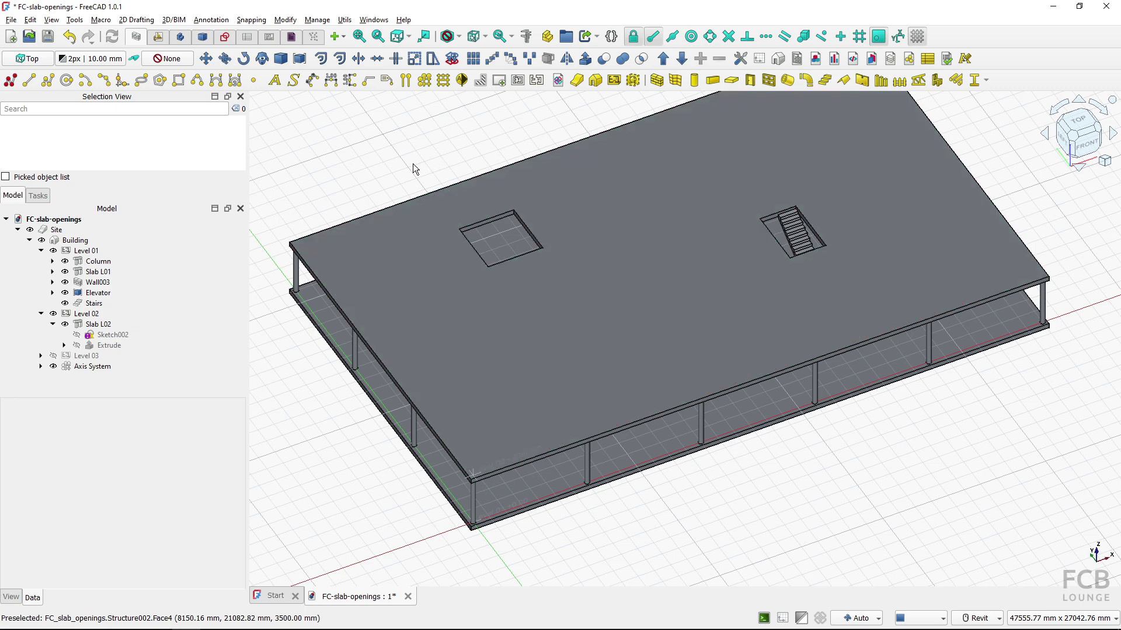
pyautogui.keyDown('shift'); pyautogui.moveTo(415, 165); pyautogui.dragTo(460, 199, button='middle'); pyautogui.keyUp('shift')
pyautogui.click(538, 281)
pyautogui.press('space')
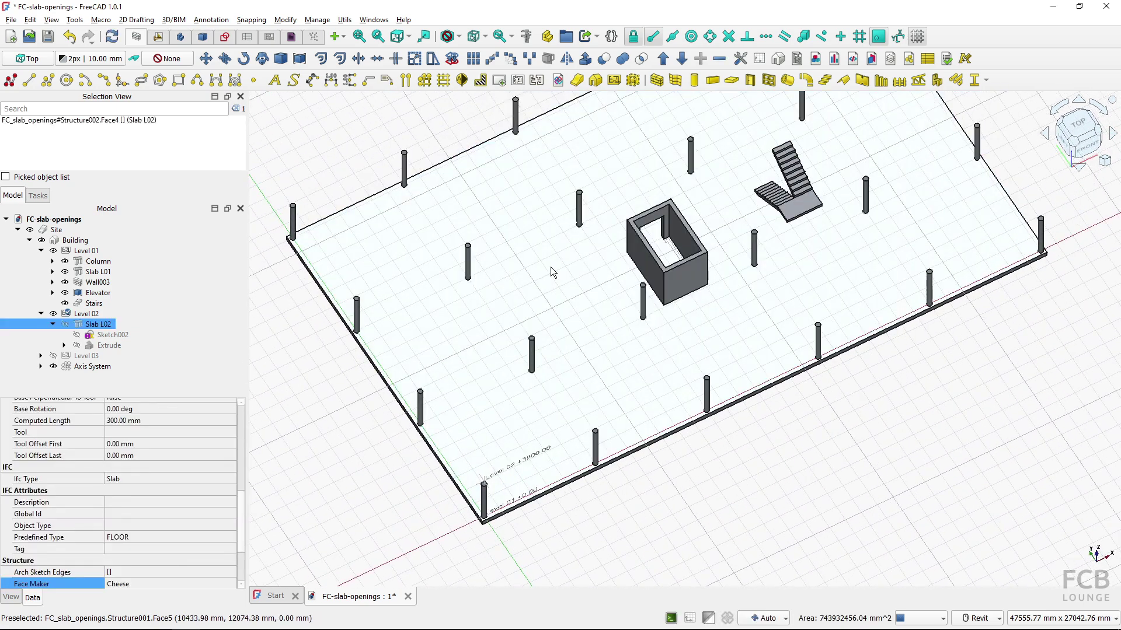
pyautogui.press('space')
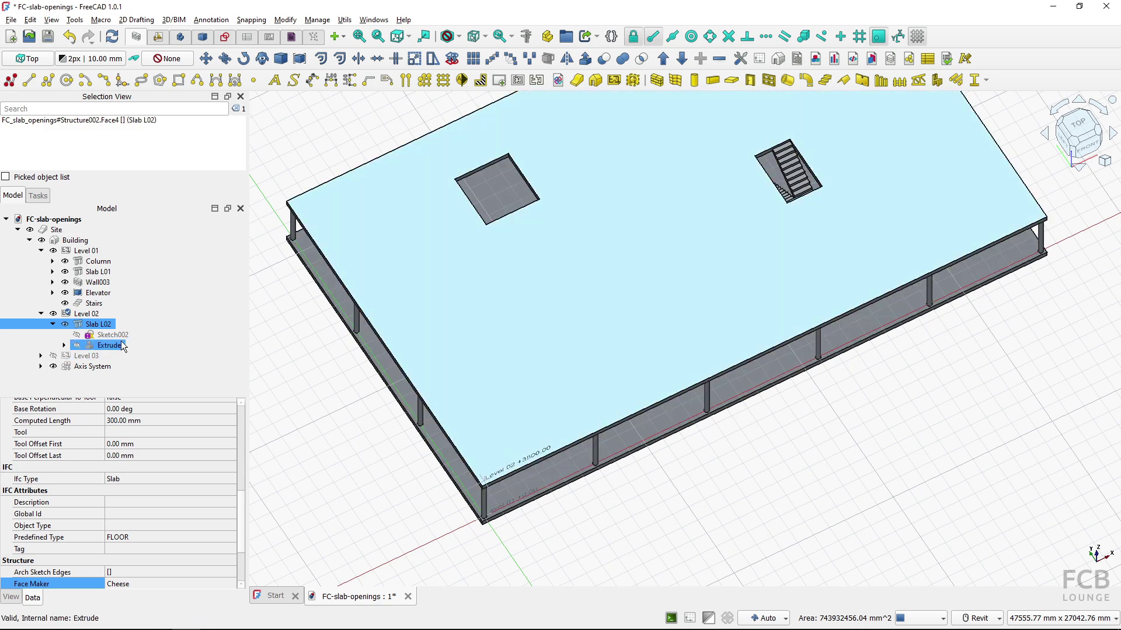
# - Delete the square opening's four lines from Sketch002 and close the sketch
pyautogui.doubleClick(112, 336)
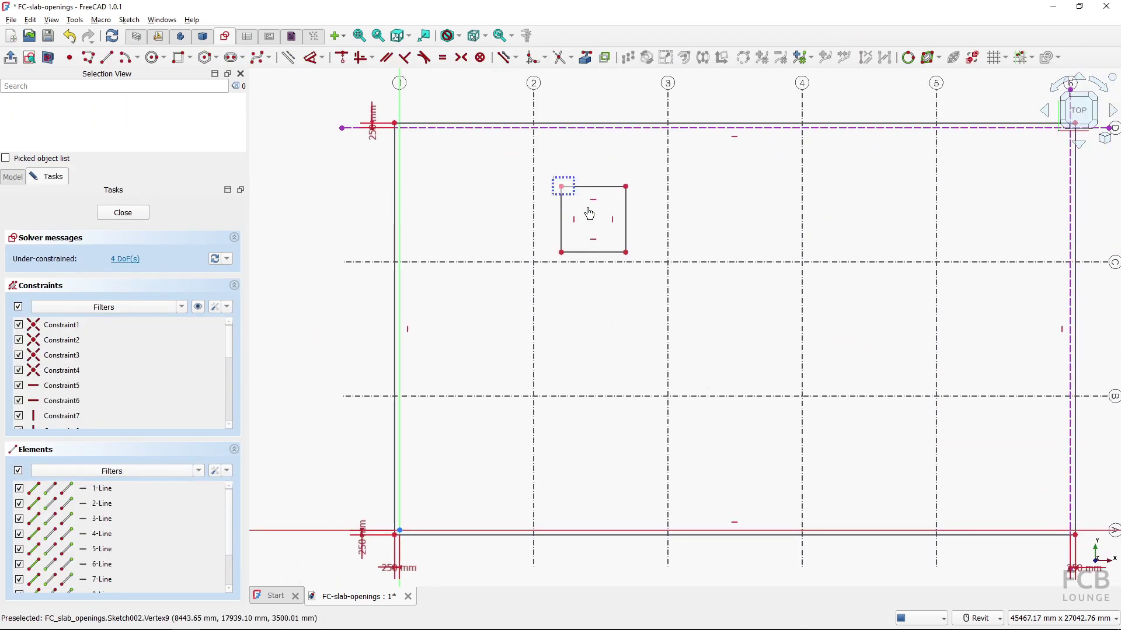
pyautogui.moveTo(589, 214); pyautogui.dragTo(636, 264)
pyautogui.press('Delete')
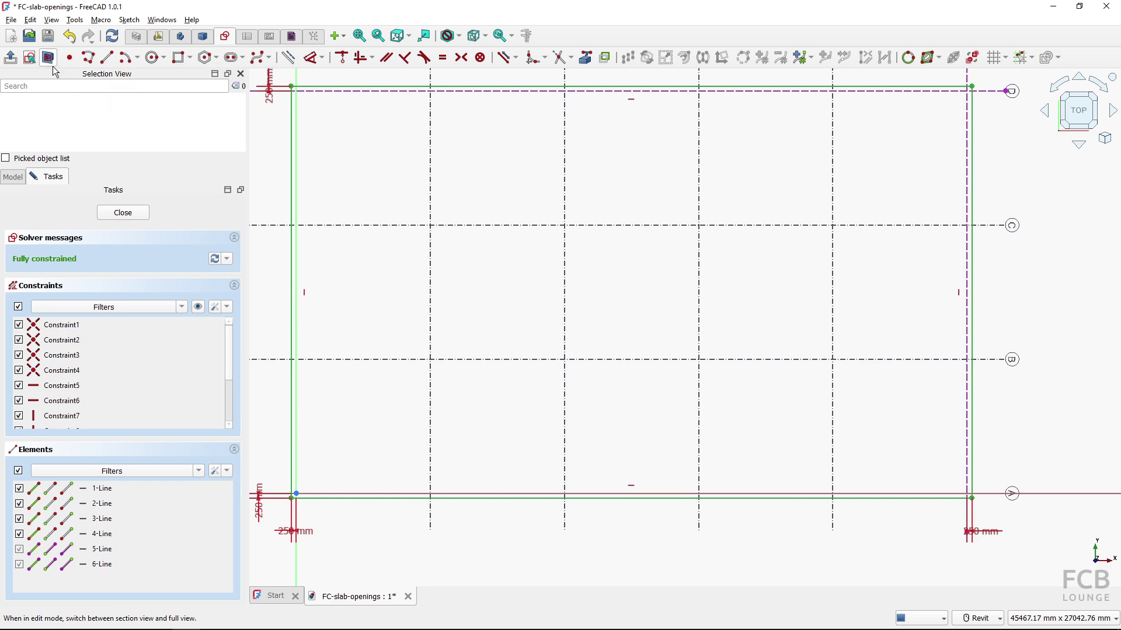
pyautogui.scroll(-2, 426, 227)
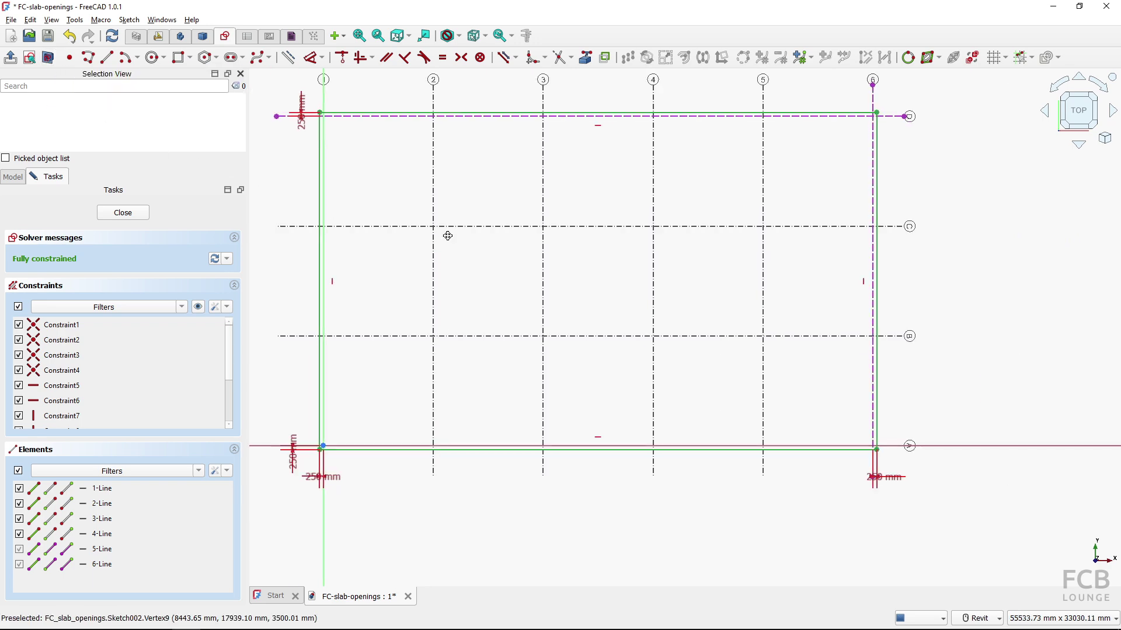
pyautogui.click(113, 214)
pyautogui.click(505, 364)
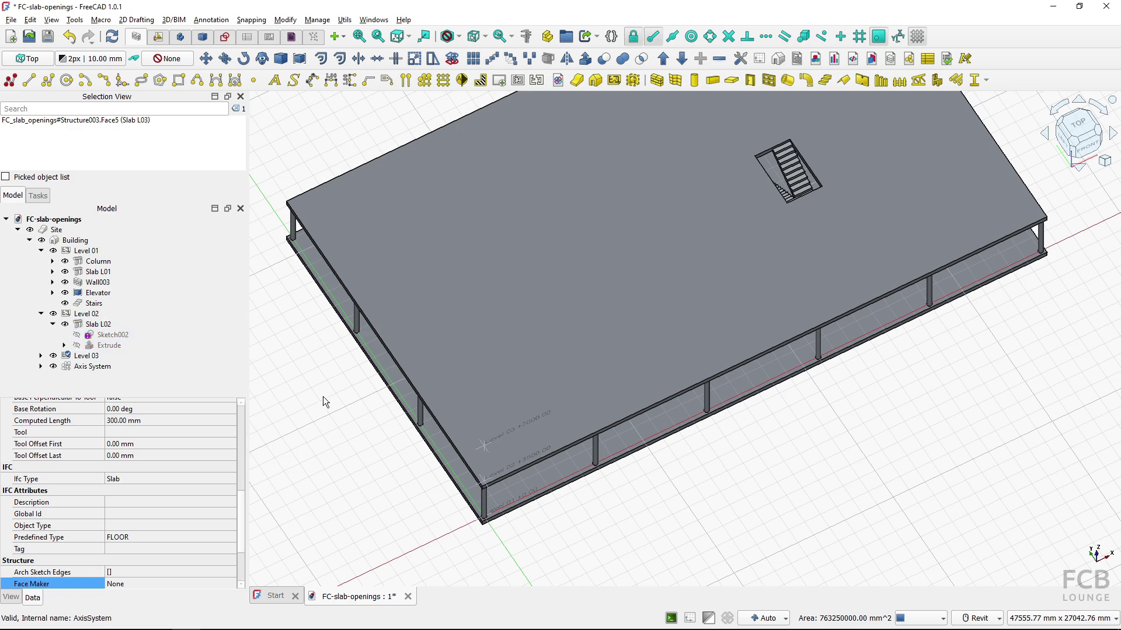
pyautogui.moveTo(323, 400)
pyautogui.keyDown('shift'); pyautogui.mouseDown(button='middle')
pyautogui.moveTo(331, 388)
pyautogui.moveTo(321, 396)
pyautogui.mouseUp(button='middle'); pyautogui.keyUp('shift')
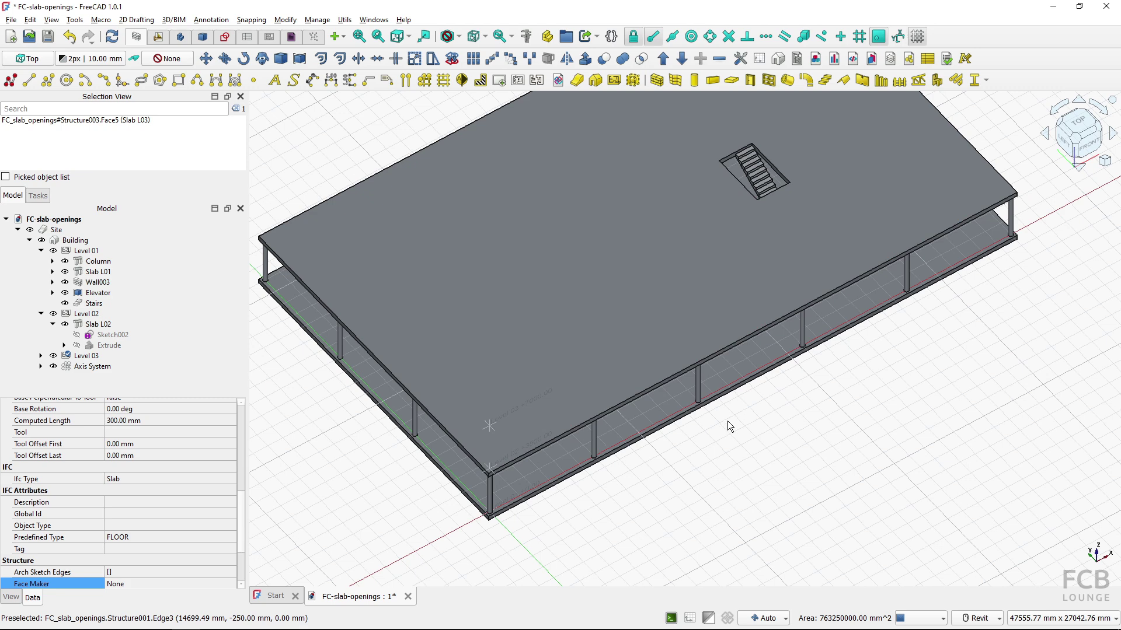
# - Switch to Part Design and hide the upper slabs to expose the elevator shaft wall
pyautogui.click(180, 39)
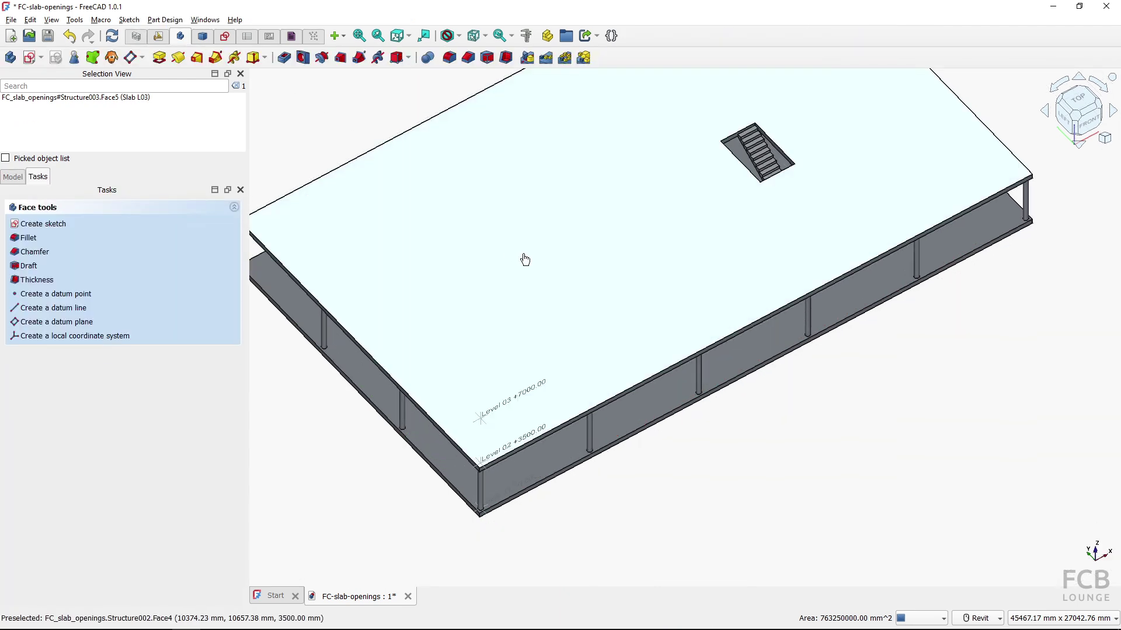
pyautogui.press('space')
pyautogui.click(523, 257)
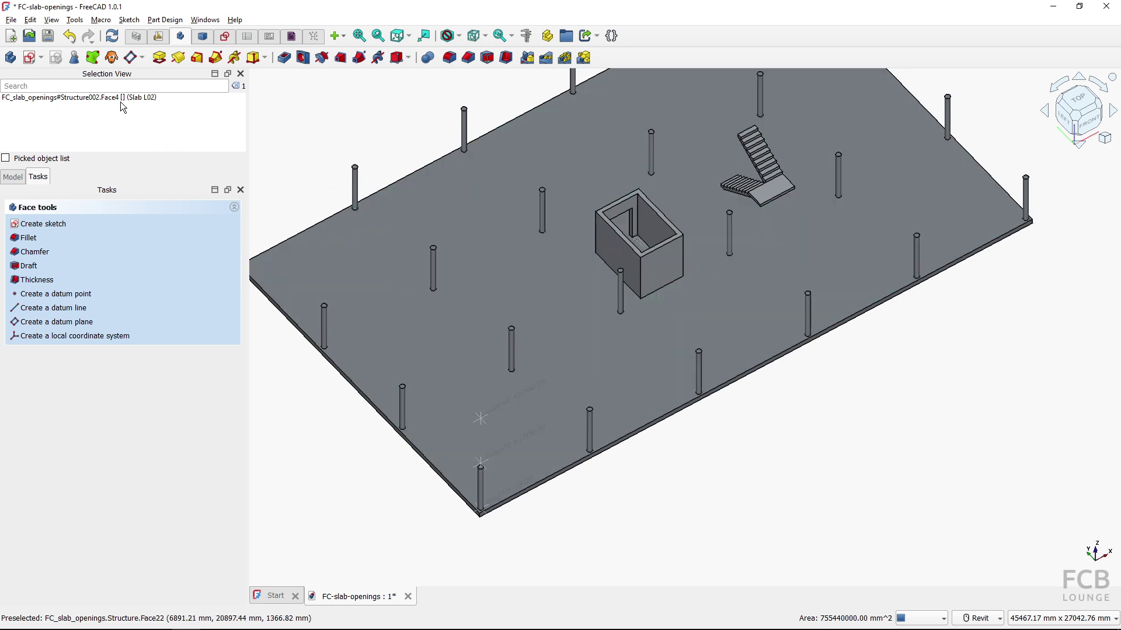
pyautogui.click(99, 63)
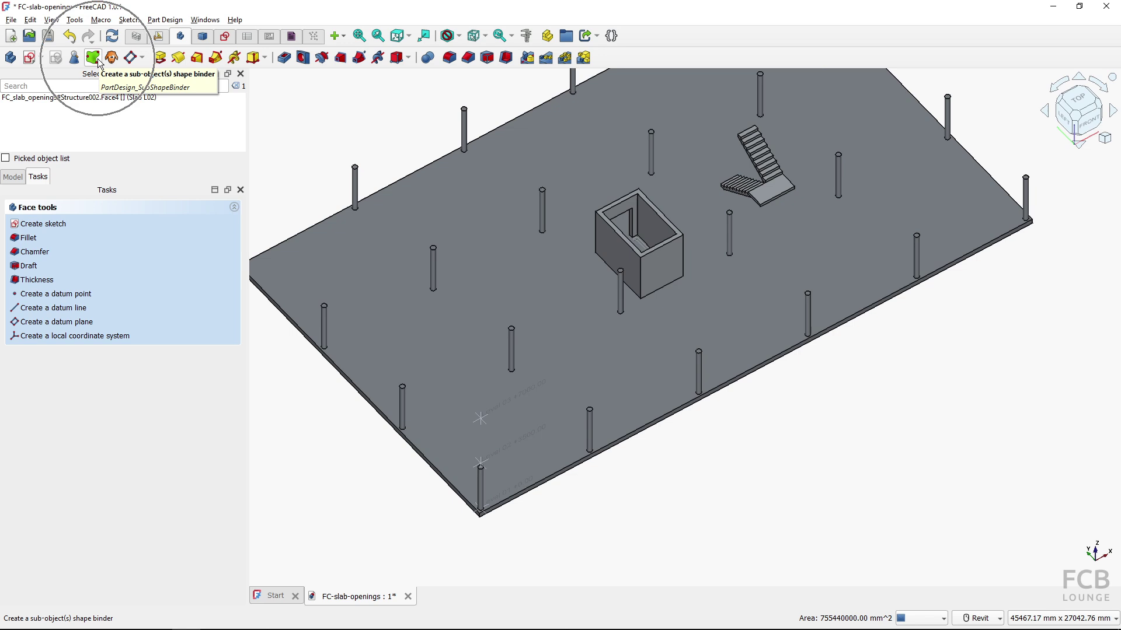
pyautogui.scroll(3, 583, 210)
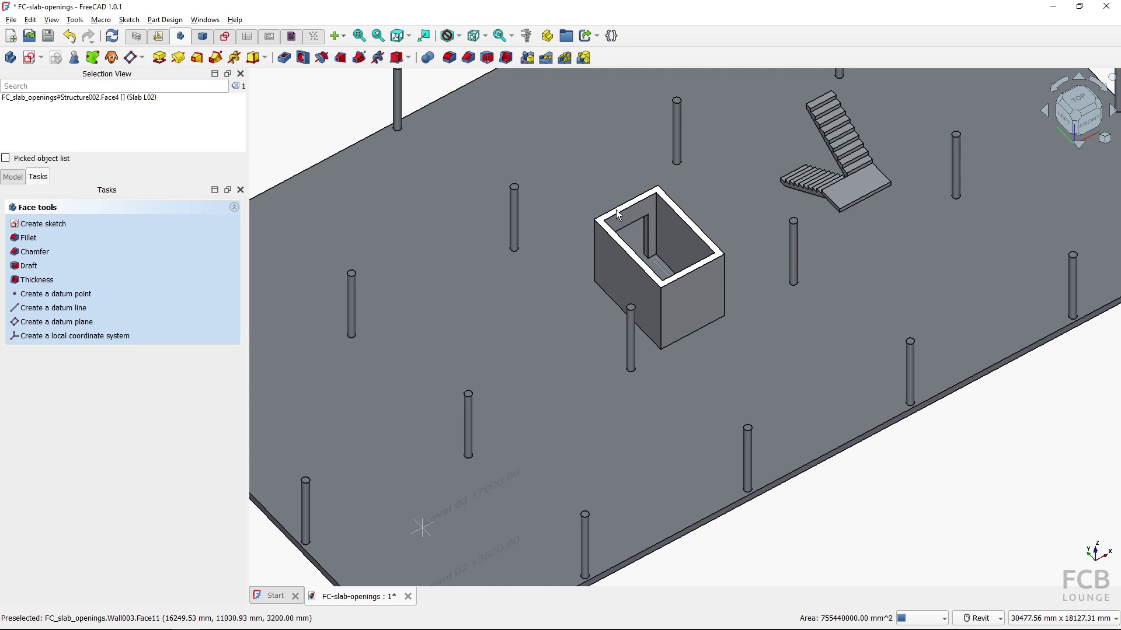
# - Create a SubShapeBinder from the shaft wall's top face, then return to BIM
pyautogui.click(616, 210)
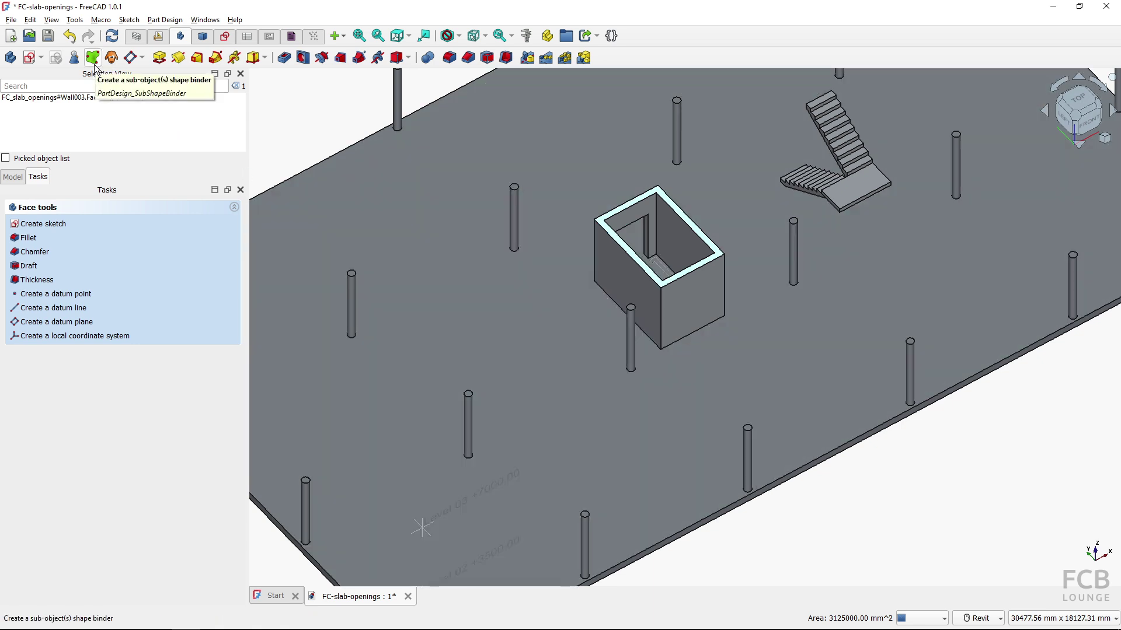
pyautogui.click(93, 57)
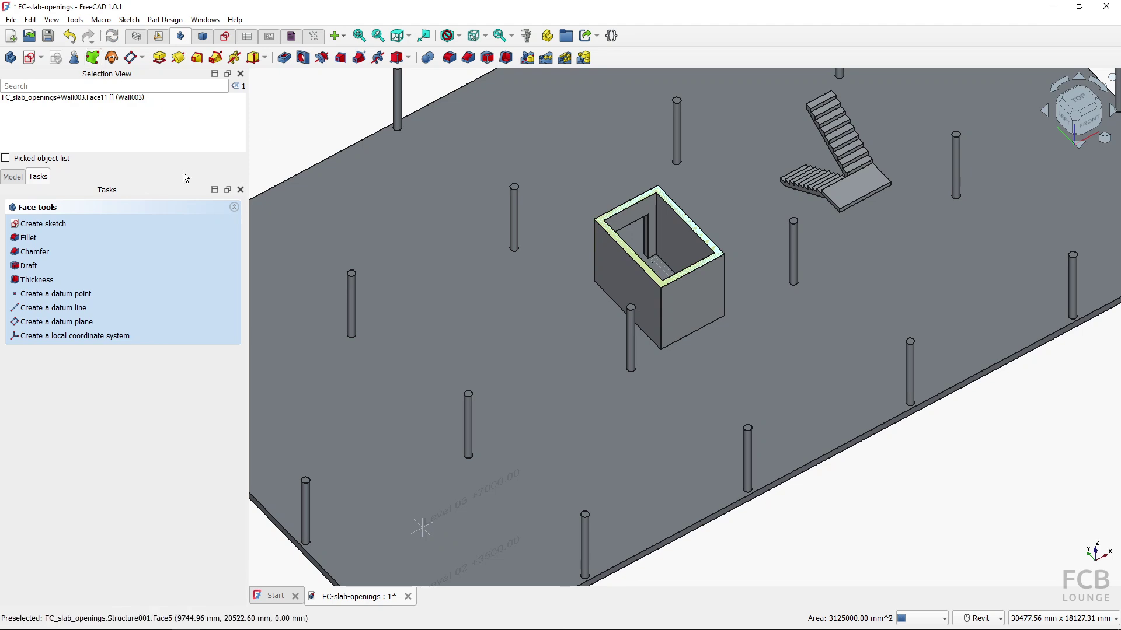
pyautogui.click(13, 176)
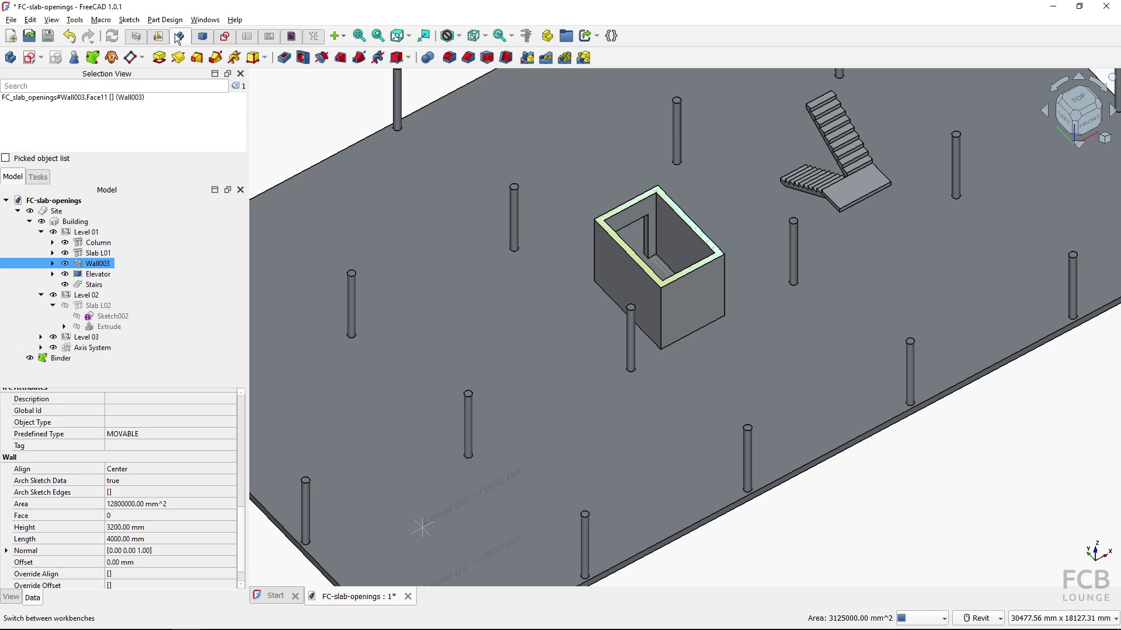
pyautogui.click(134, 38)
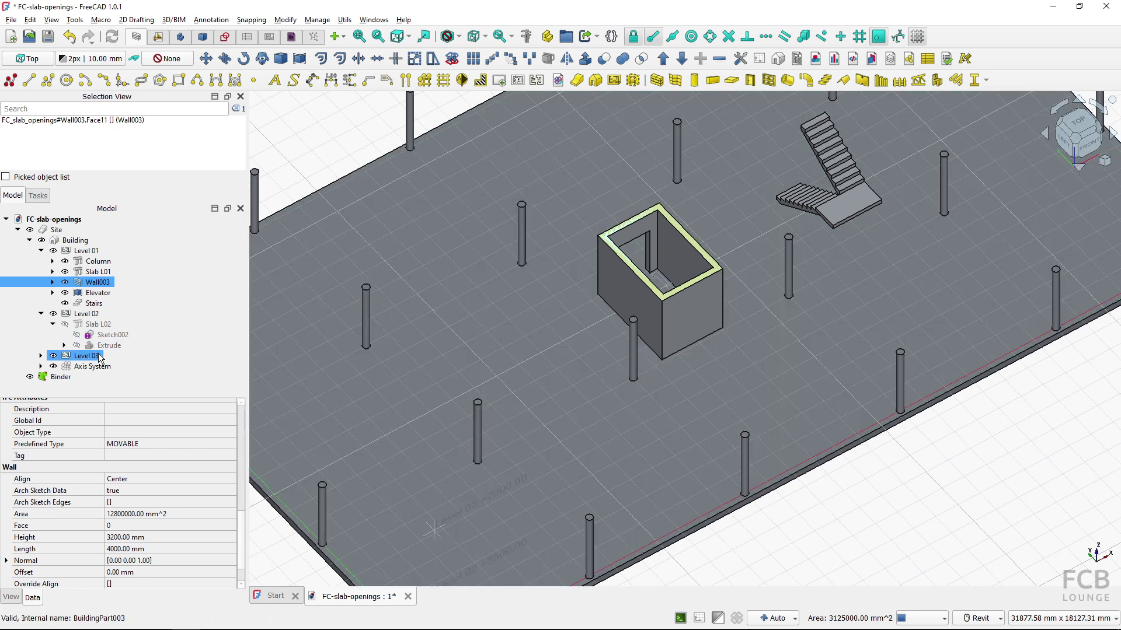
# - Open Slab L02's Sketch002 in Sketcher edit mode, showing the Binder outline
pyautogui.click(65, 325)
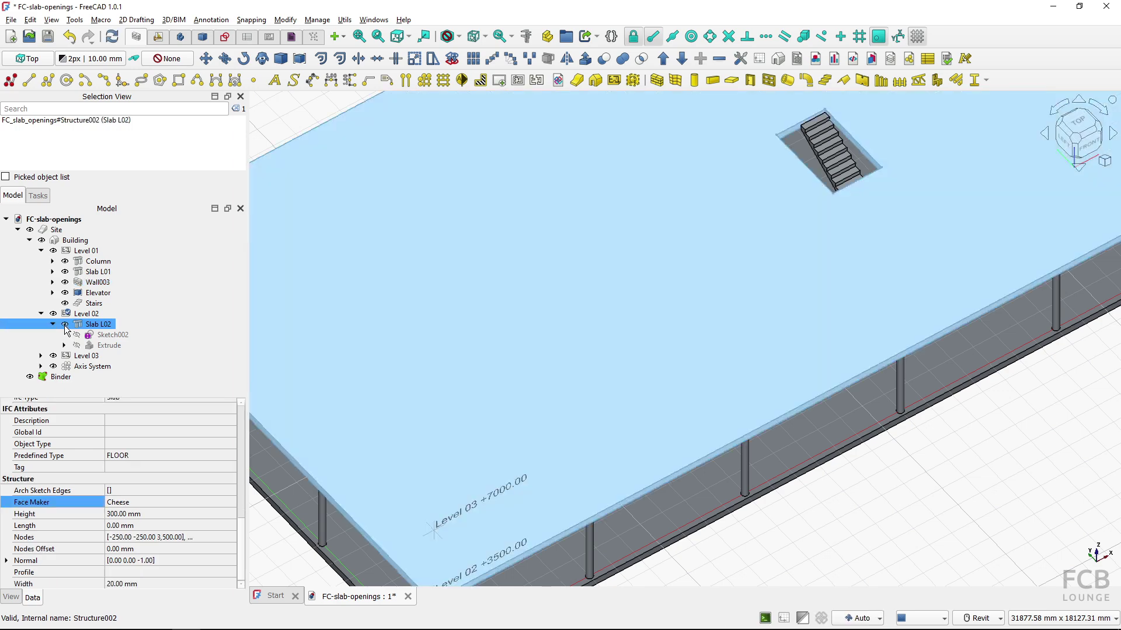
pyautogui.click(112, 337)
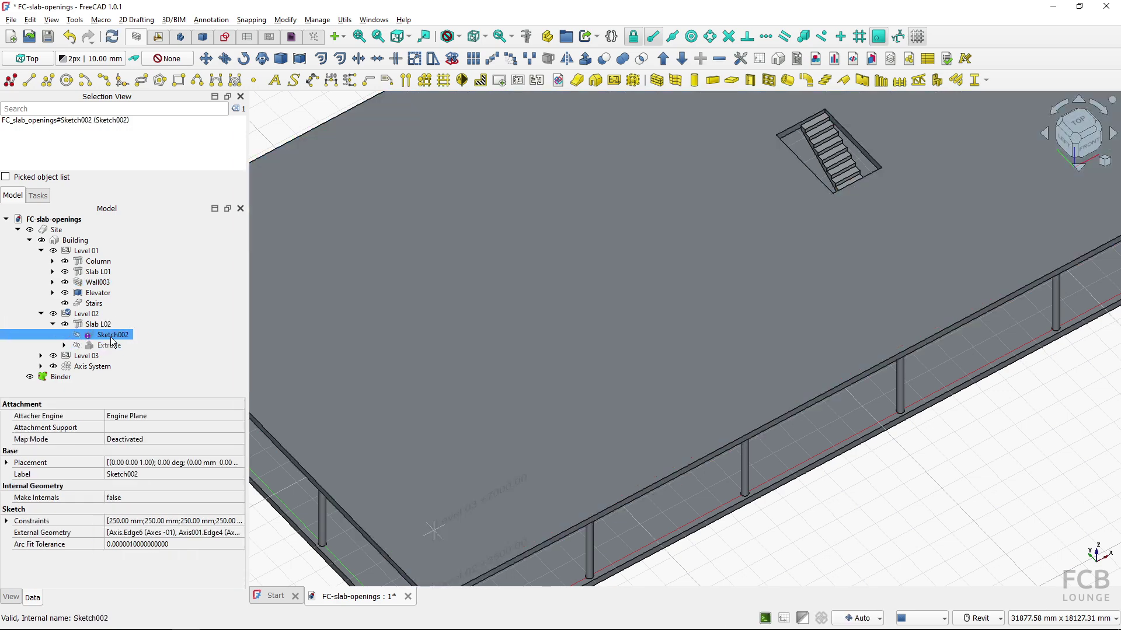
pyautogui.doubleClick(111, 336)
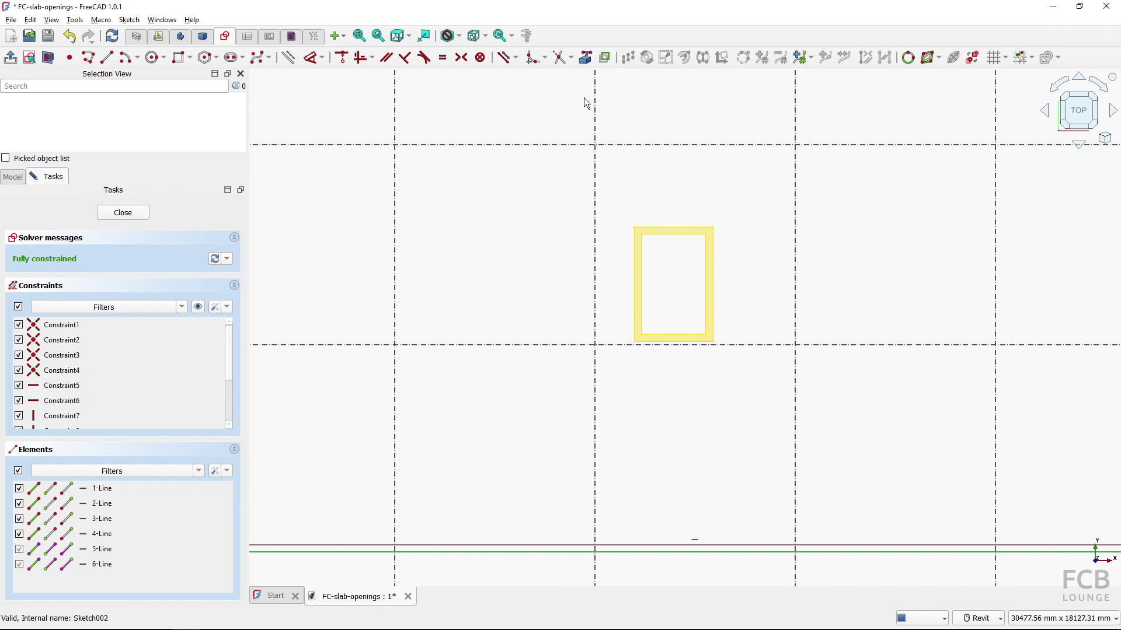
# - Project the opening's top-left and bottom-right corners into Sketch002 as external geometry
pyautogui.click(586, 58)
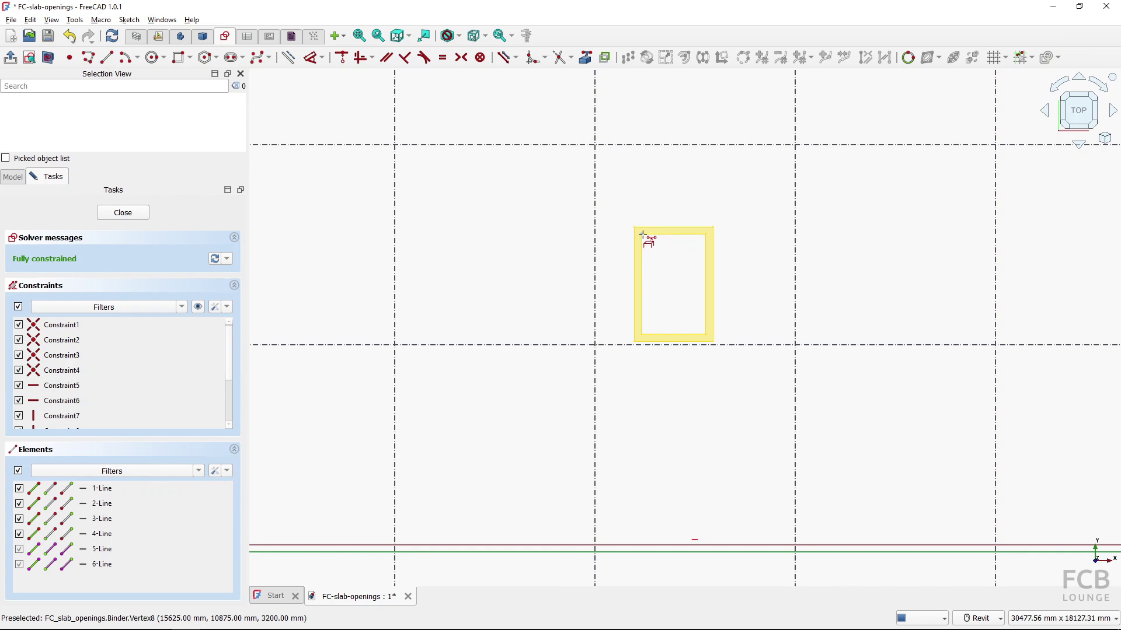
pyautogui.click(642, 235)
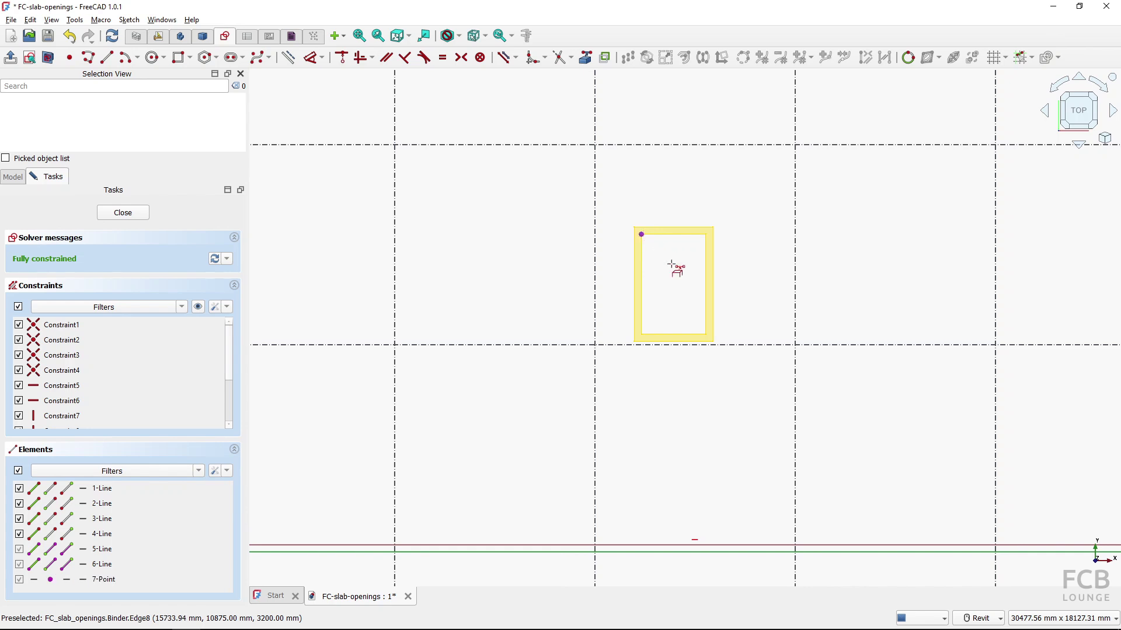
pyautogui.click(705, 334)
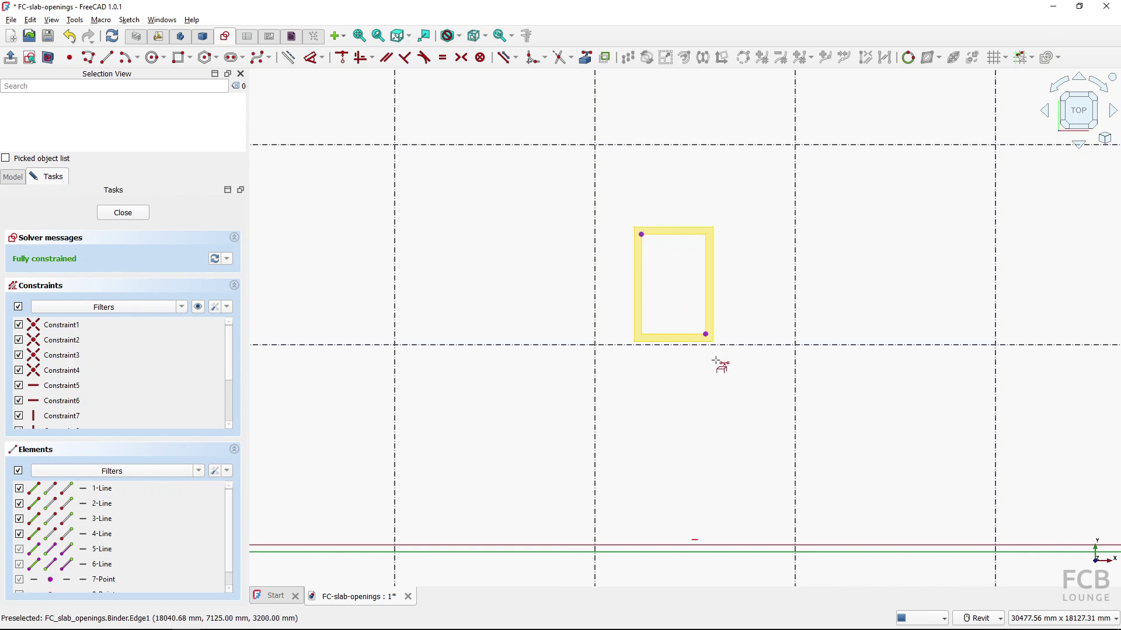
# - Draw a rectangle snapped between the two projected corners and close the sketch
pyautogui.click(181, 62)
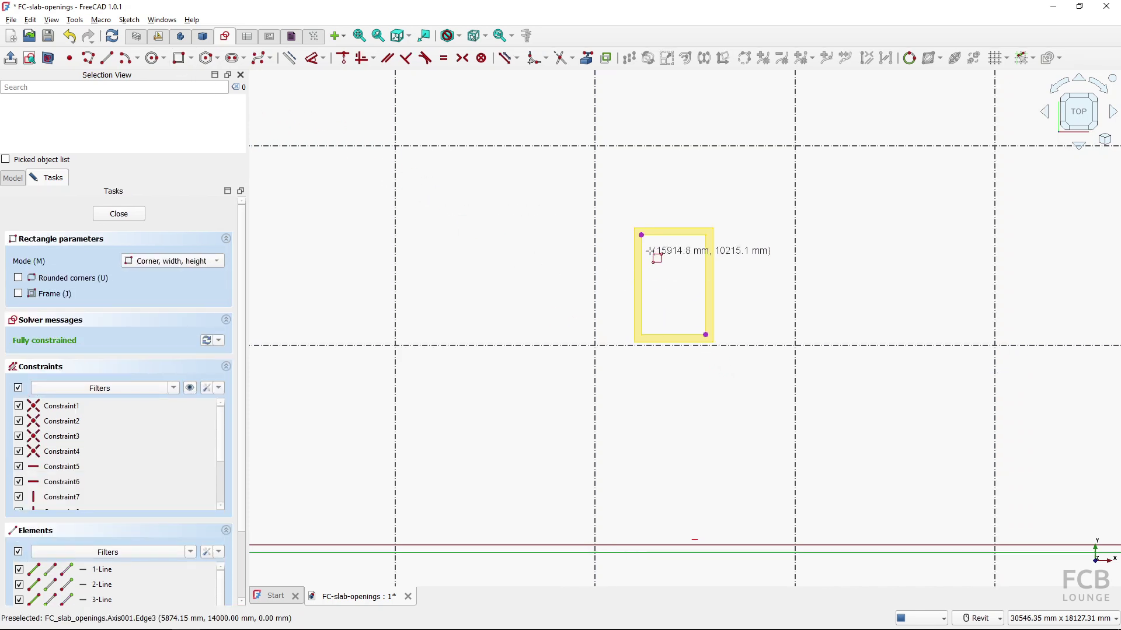
pyautogui.click(642, 235)
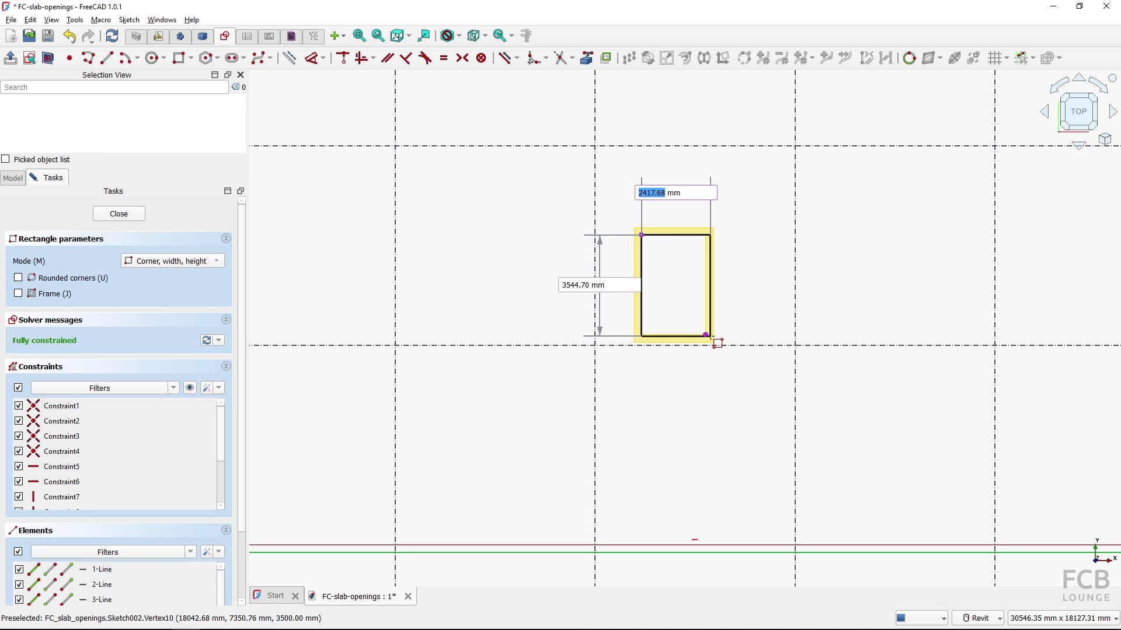
pyautogui.click(706, 335)
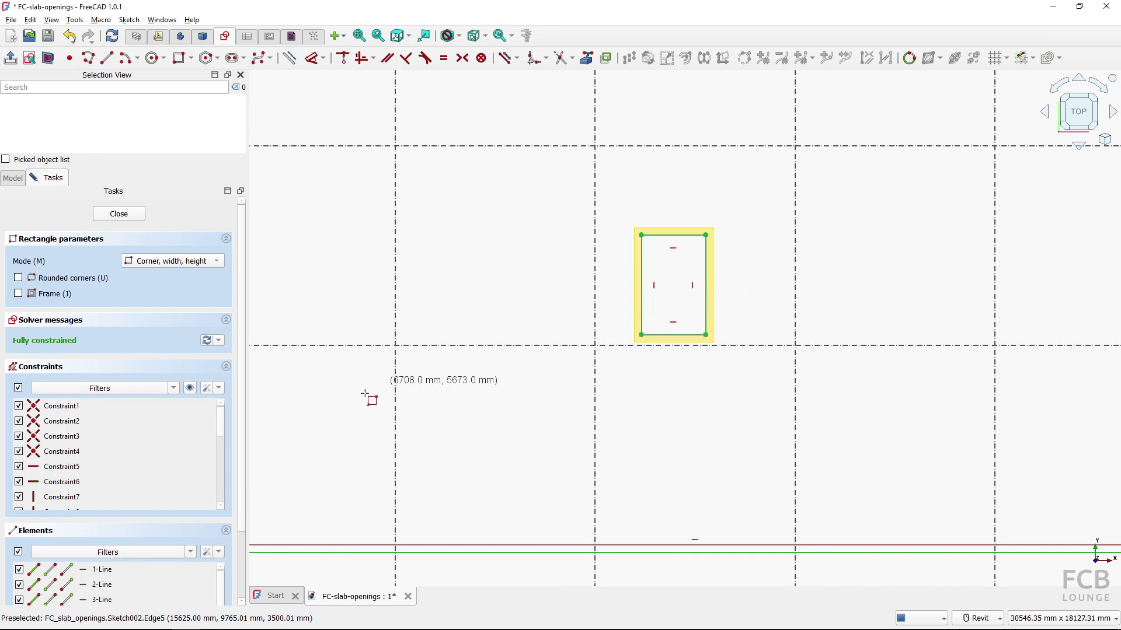
pyautogui.moveTo(243, 495); pyautogui.dragTo(243, 569)
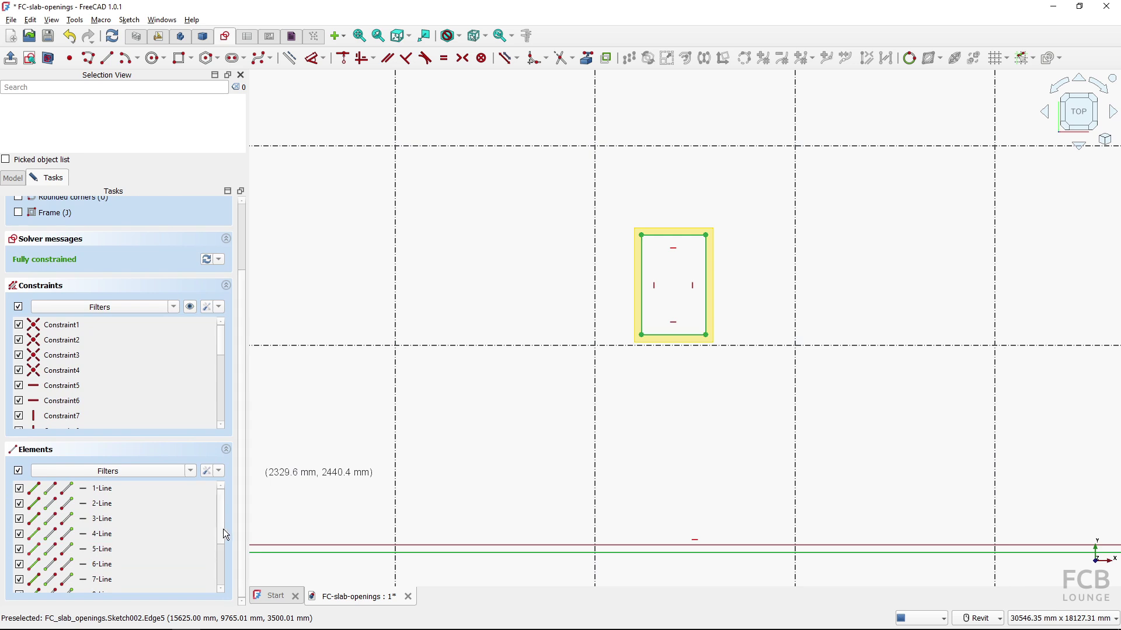
pyautogui.scroll(-2, 221, 529)
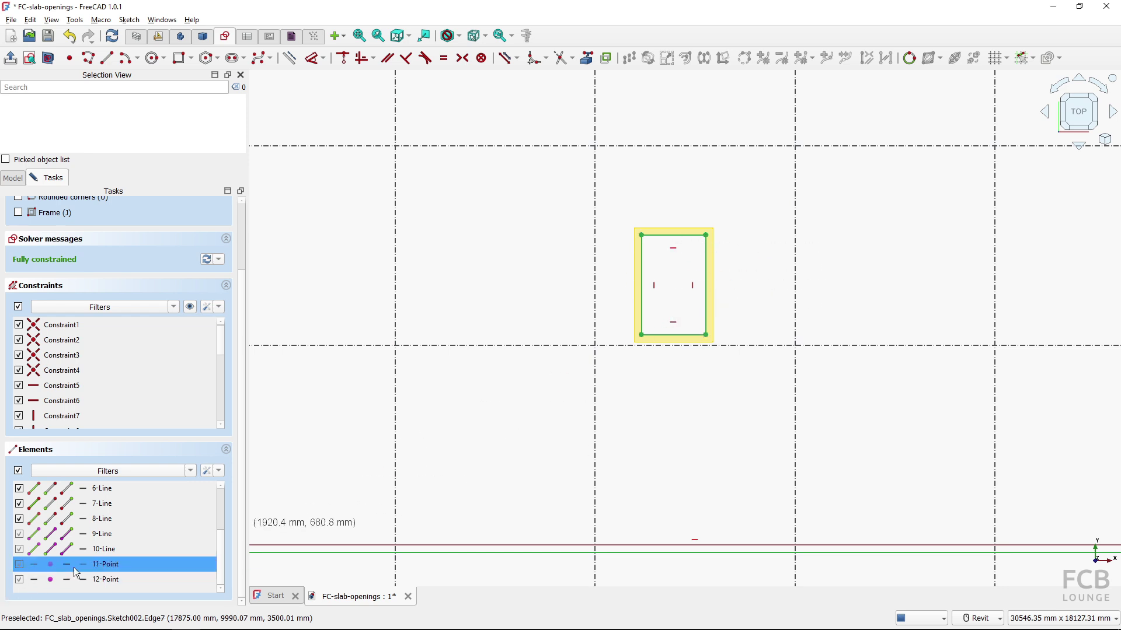
pyautogui.press('ctrl')
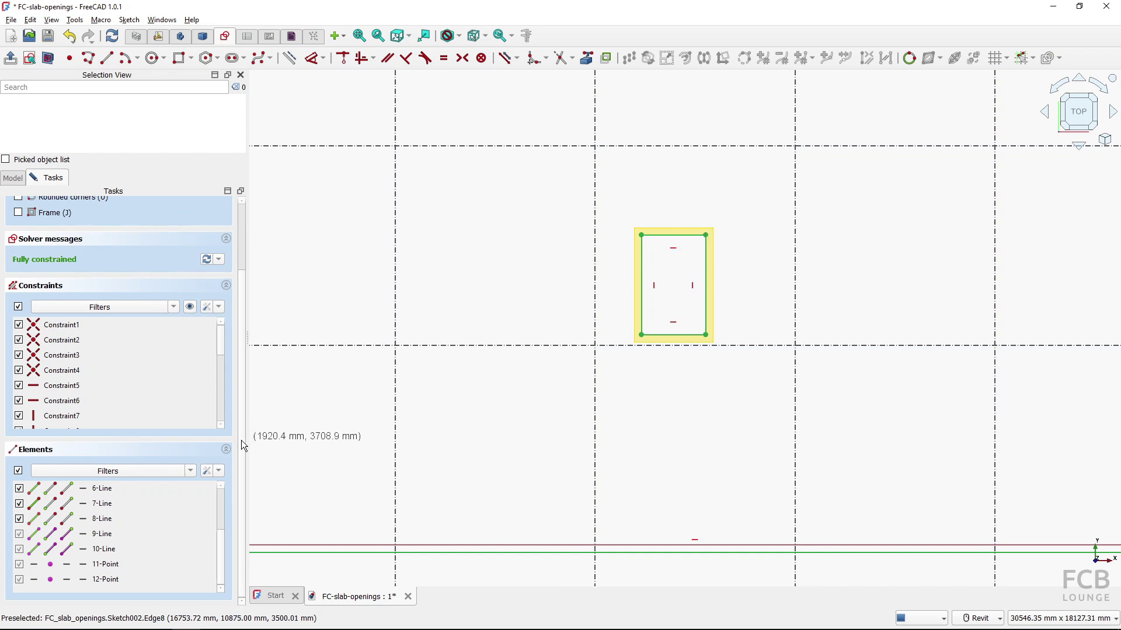
pyautogui.scroll(4, 240, 393)
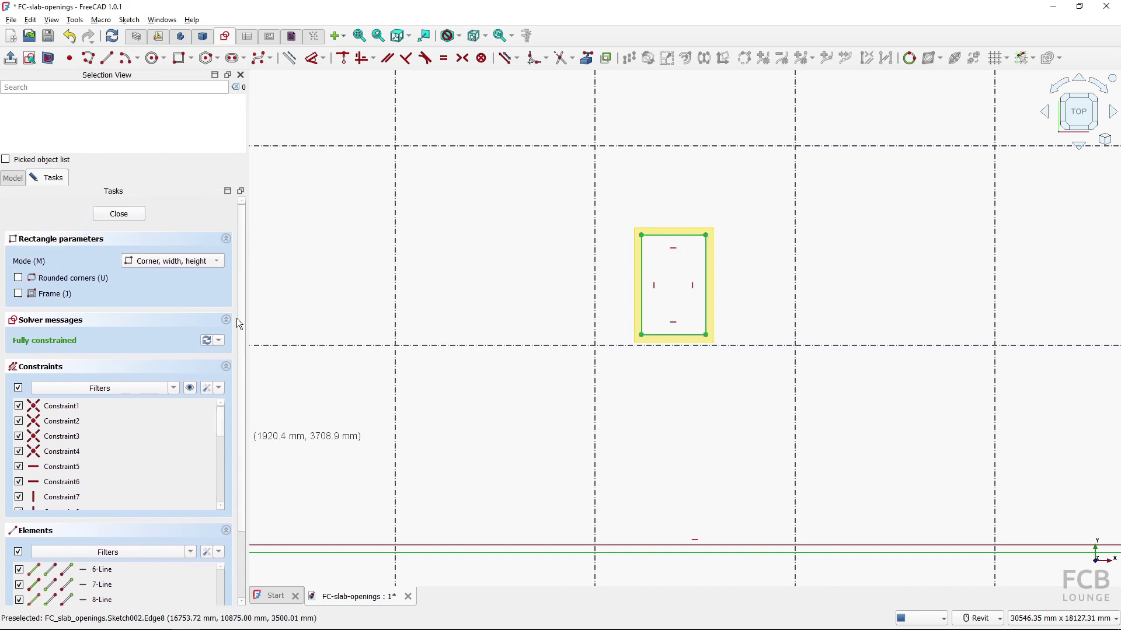
pyautogui.click(124, 221)
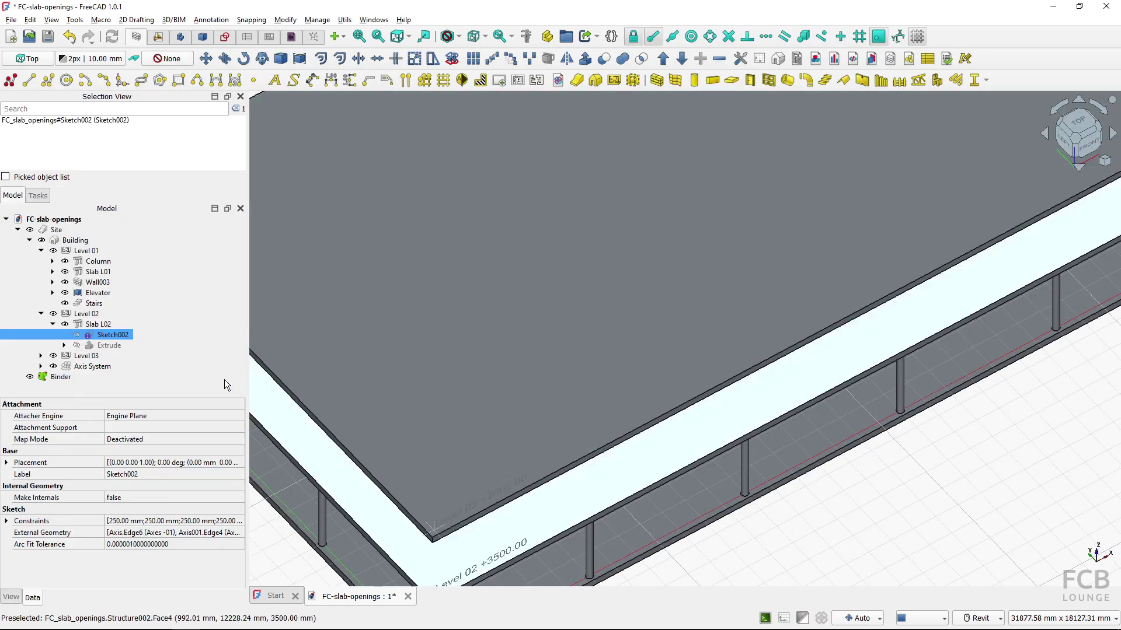
# - Hide Level 03 and centre the view on the Level 02 slab openings
pyautogui.click(66, 355)
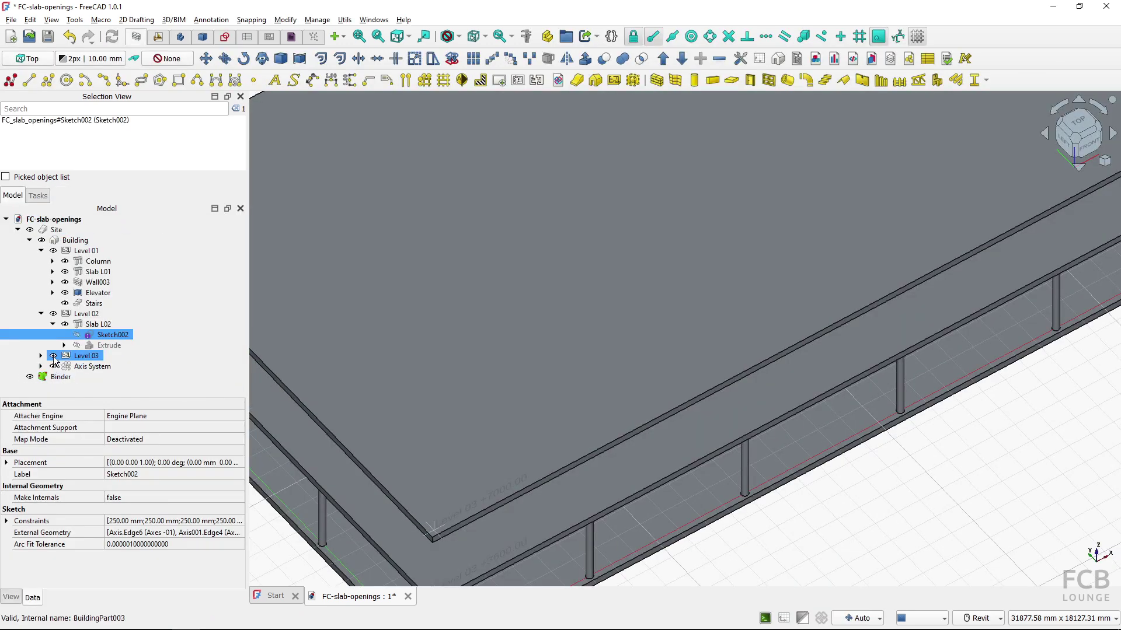
pyautogui.click(53, 355)
pyautogui.moveTo(595, 317); pyautogui.dragTo(576, 402, button='middle')
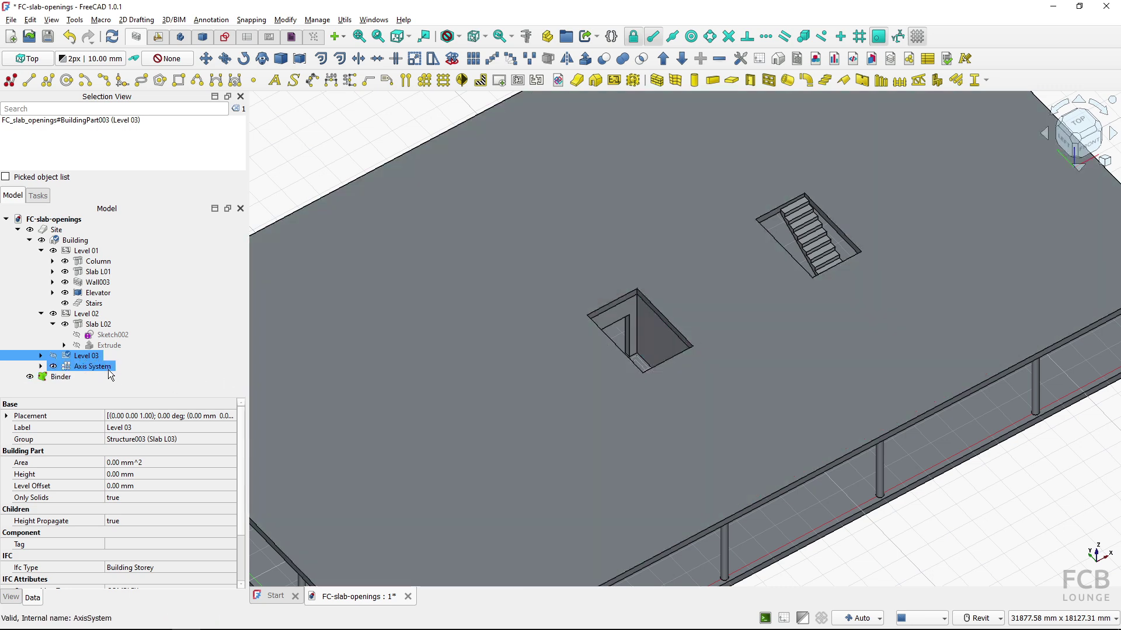
# - Select Slab L02 and review its Face Maker options without changing them
pyautogui.click(99, 324)
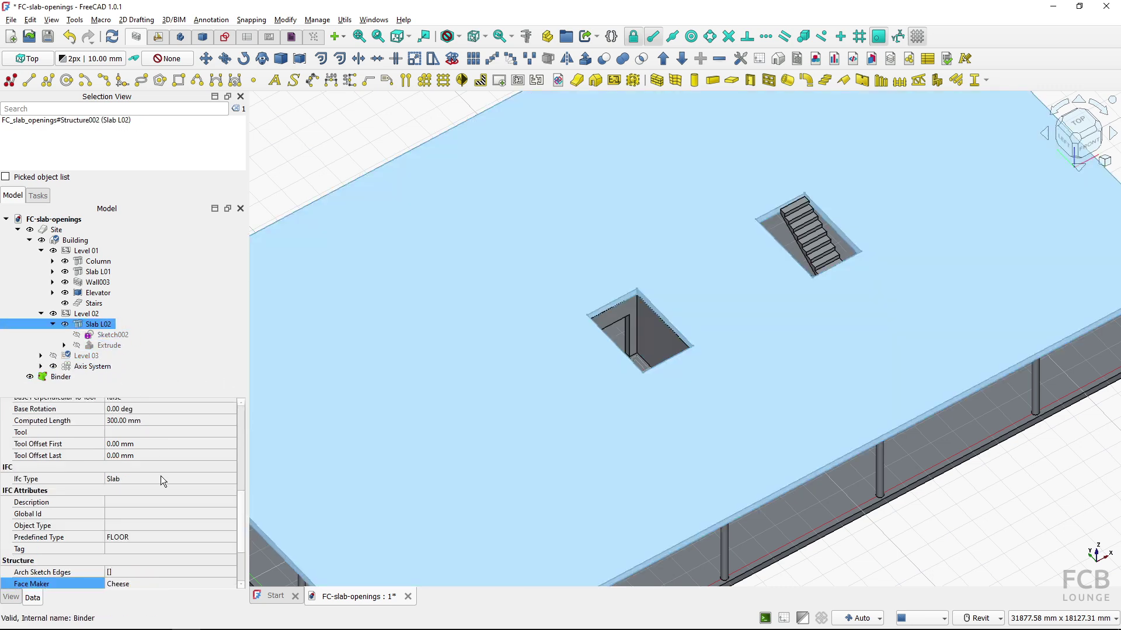
pyautogui.scroll(-5, 160, 475)
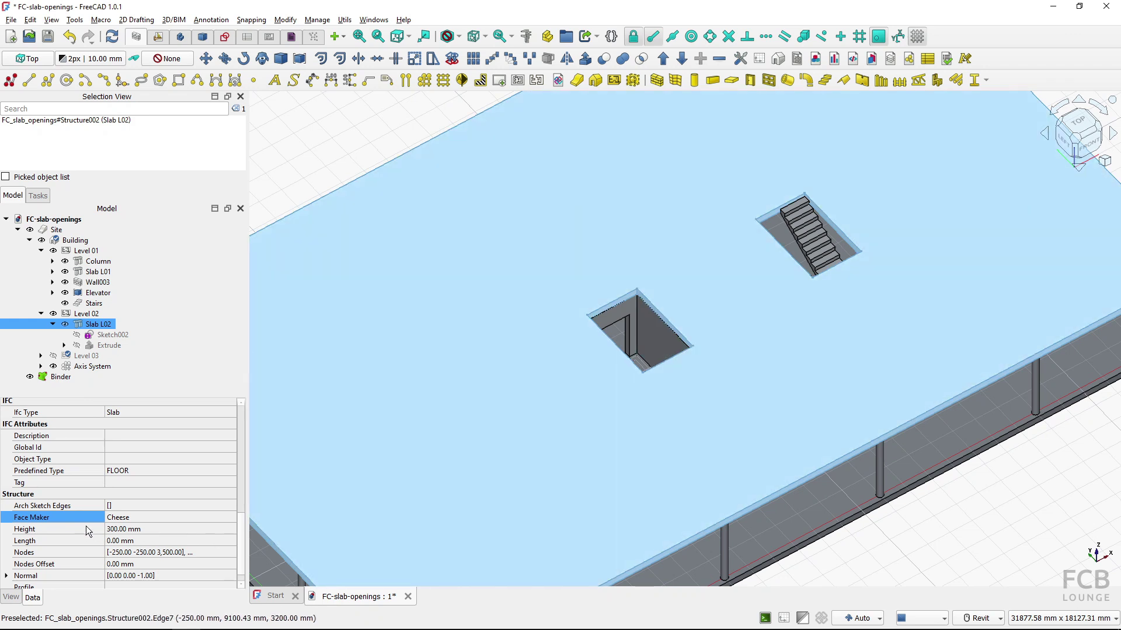
pyautogui.click(135, 519)
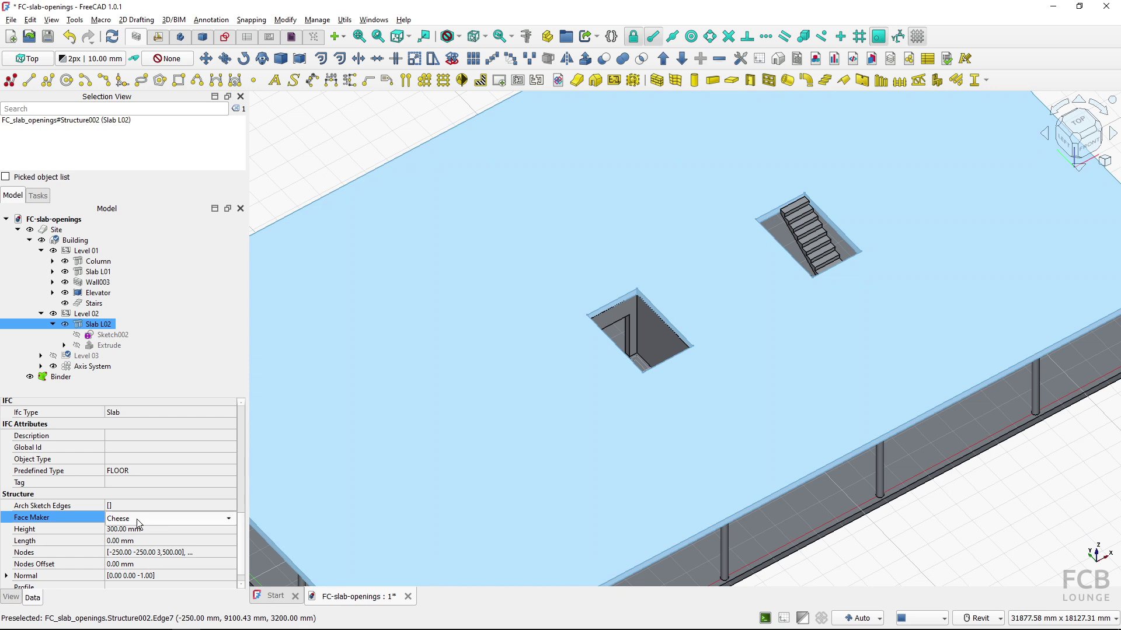
pyautogui.click(137, 520)
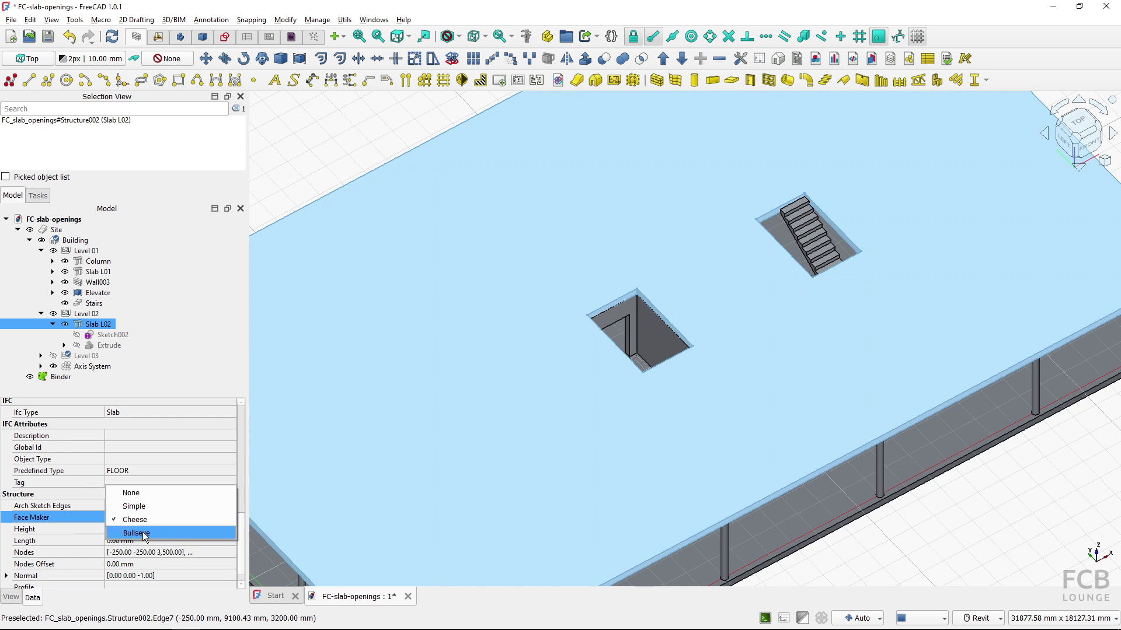
pyautogui.click(274, 198)
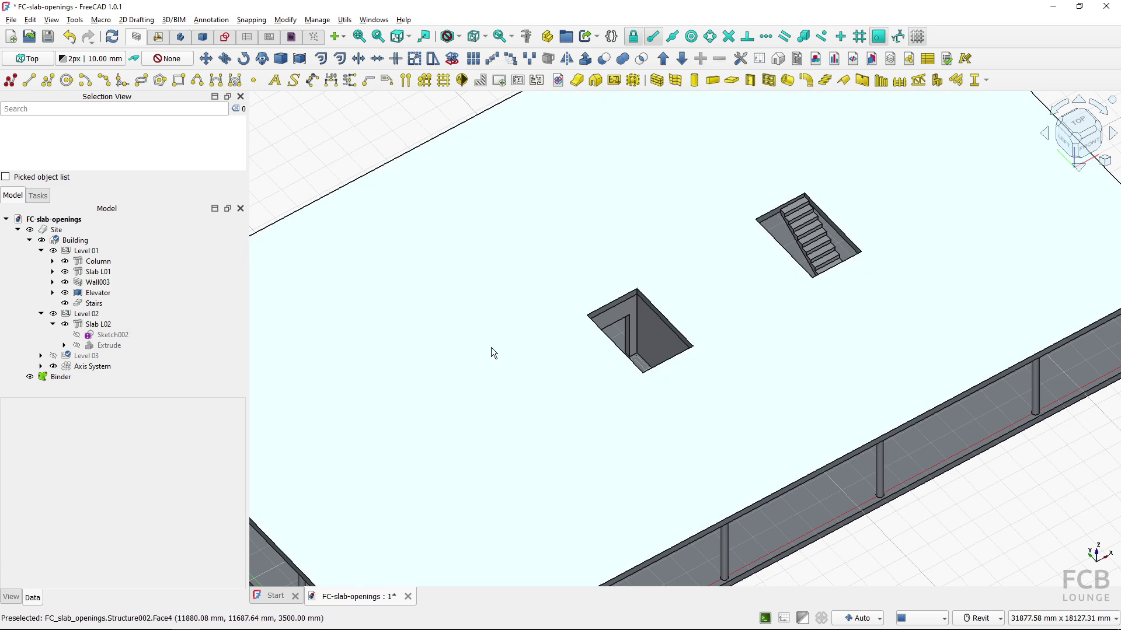
pyautogui.click(491, 348)
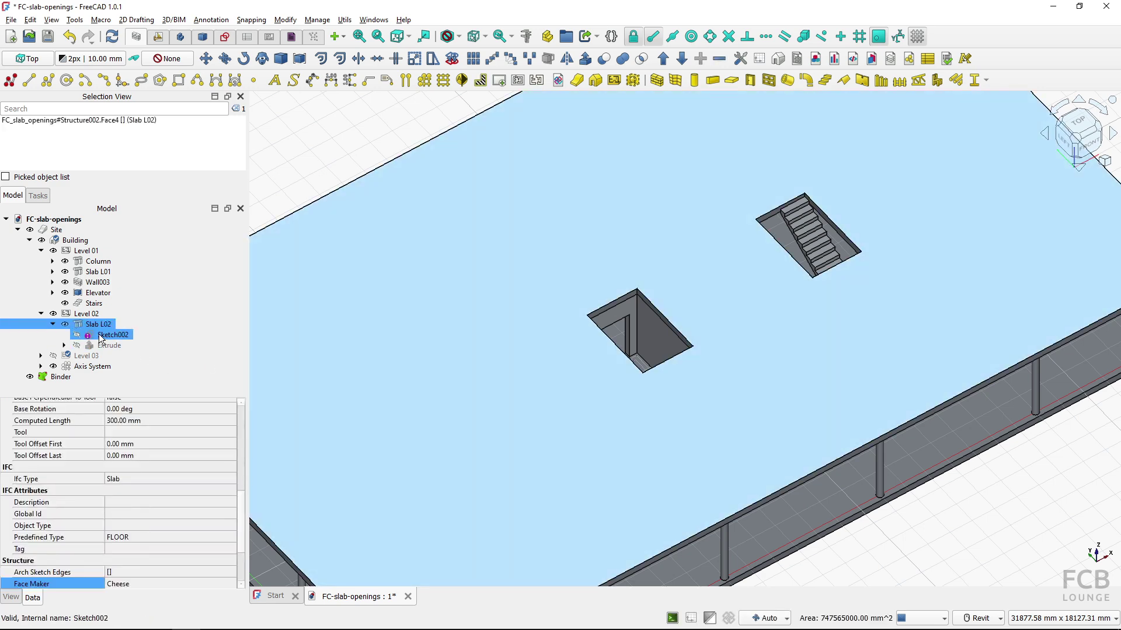
# - Open Sketch002 and draw a narrow rectangle across the slab's lower edge
pyautogui.doubleClick(100, 336)
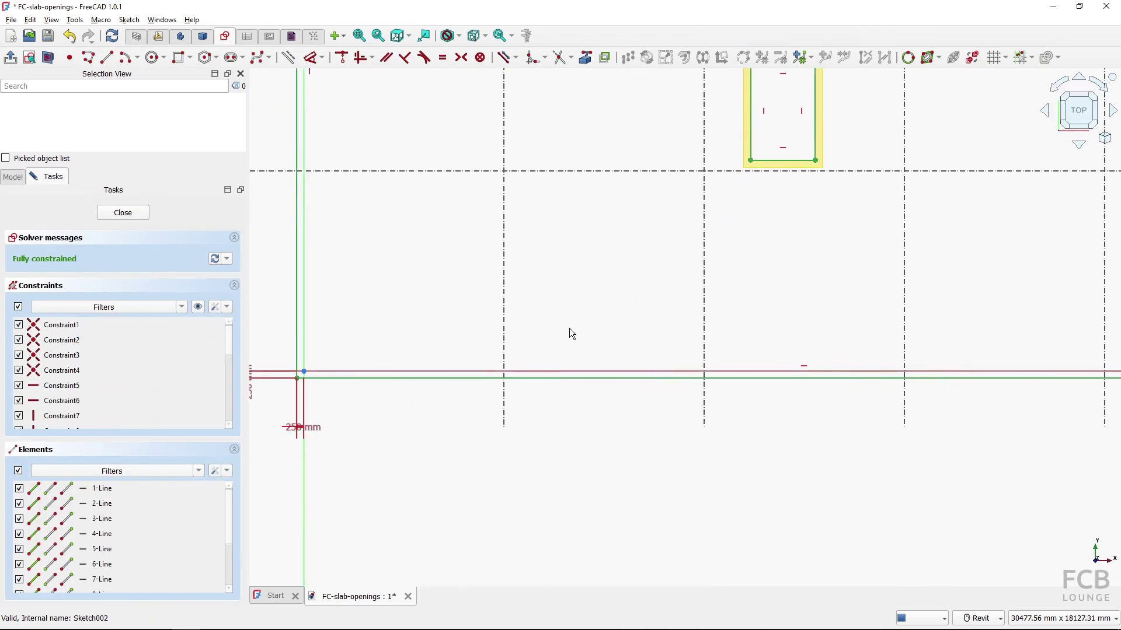
pyautogui.click(181, 60)
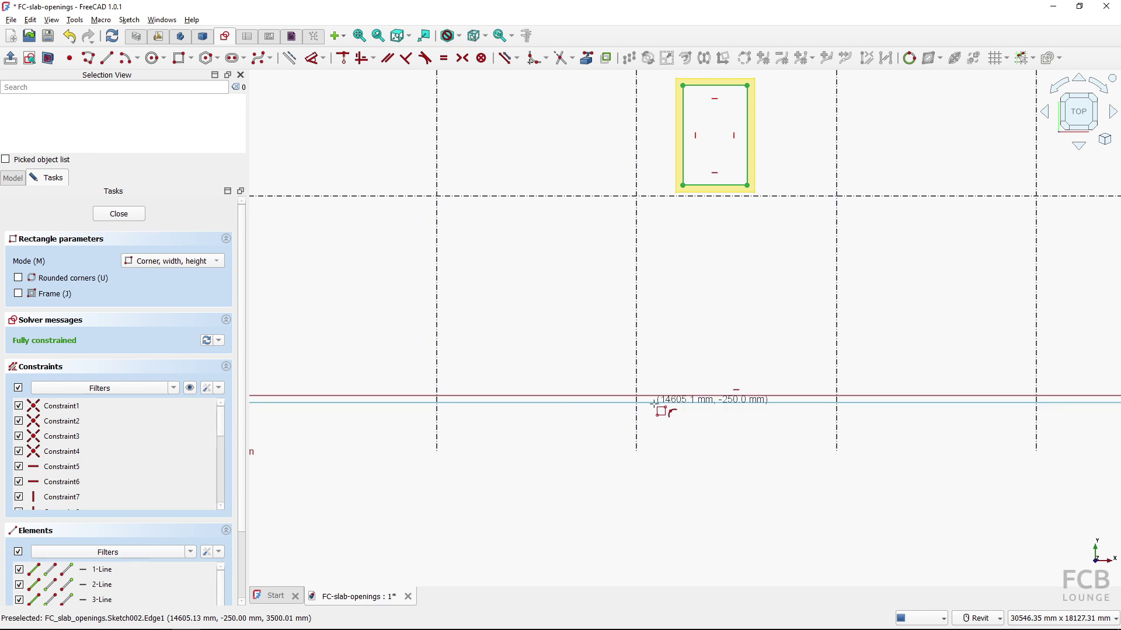
pyautogui.click(653, 403)
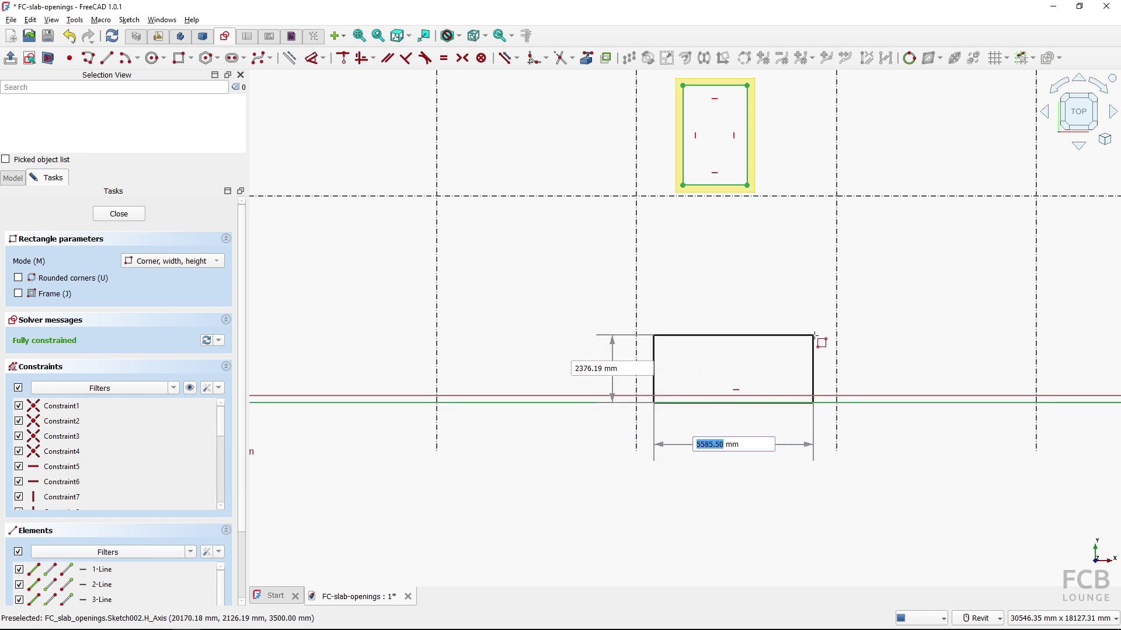
pyautogui.click(824, 375)
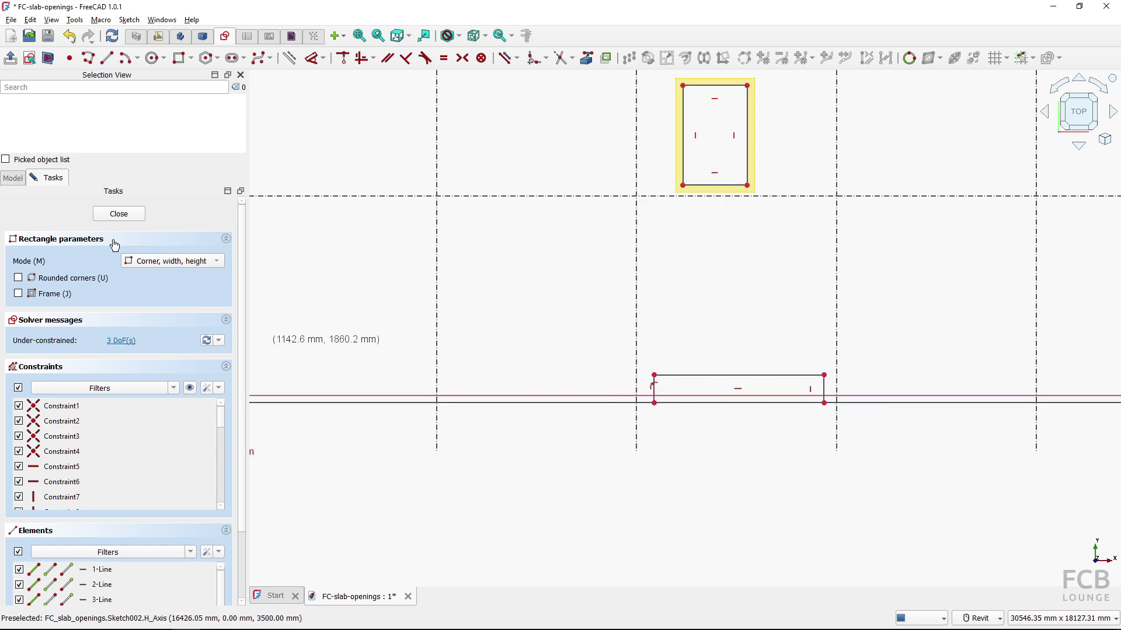
# - Close the sketch and hide the Level 03 slab
pyautogui.click(119, 214)
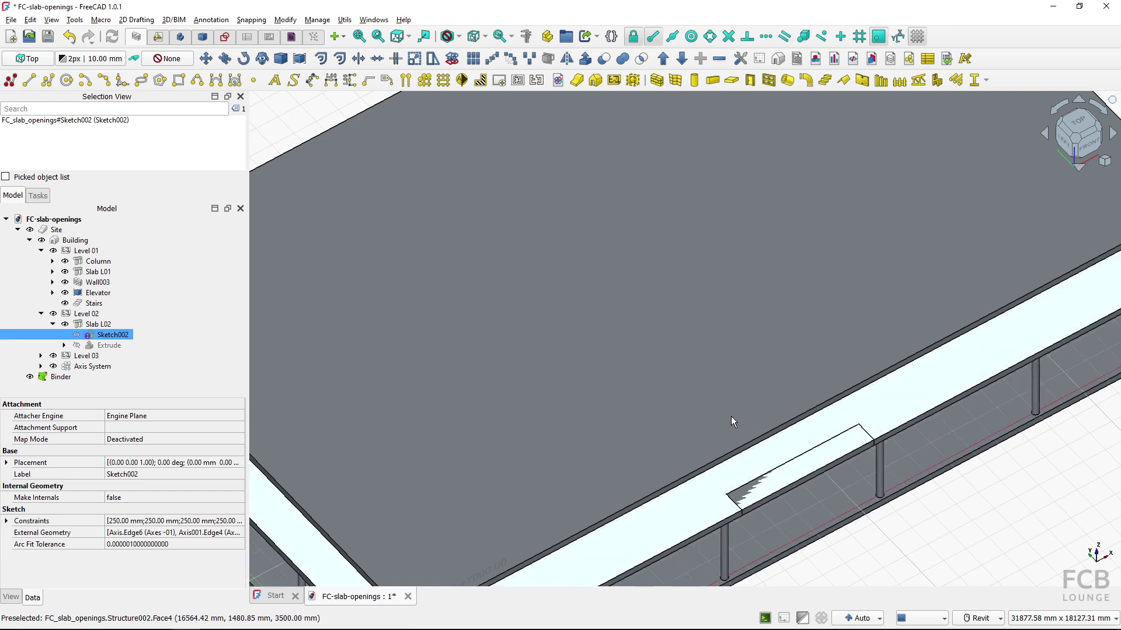
pyautogui.click(724, 407)
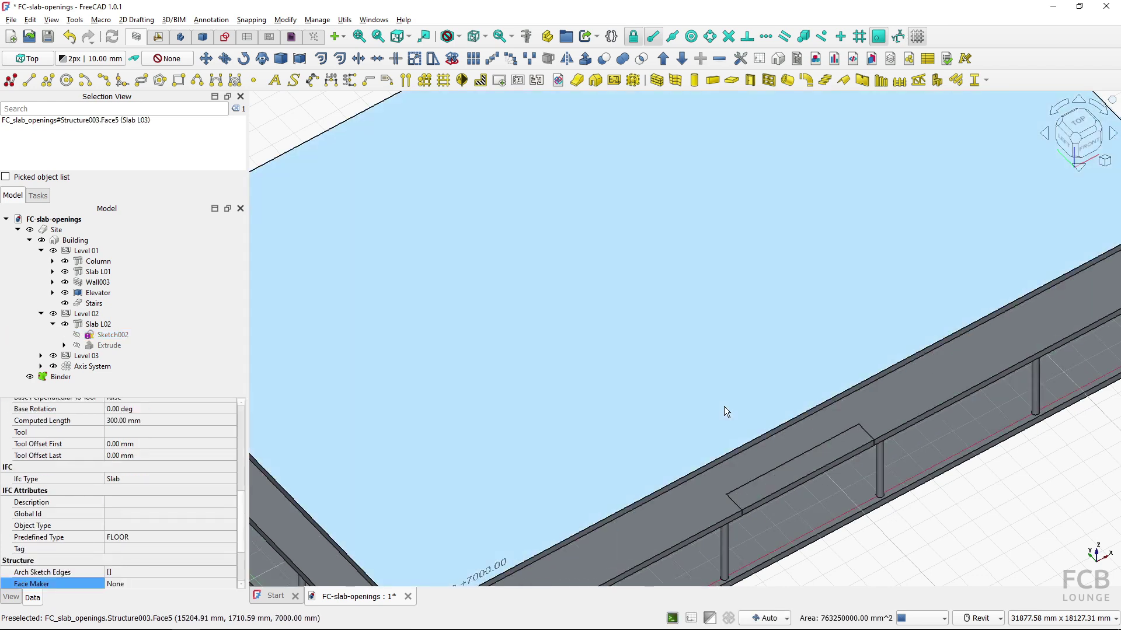
pyautogui.press('space')
pyautogui.scroll(-3, 813, 480)
pyautogui.scroll(4, 751, 406)
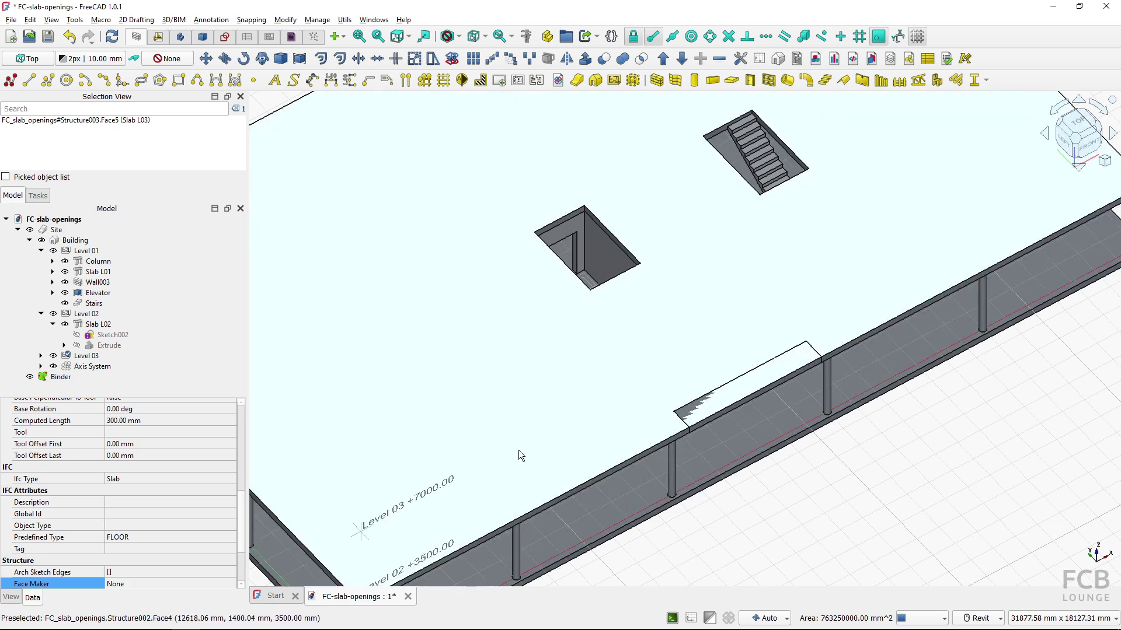
# - Change Slab L02's Face Maker from Cheese to Bullseye
pyautogui.click(477, 394)
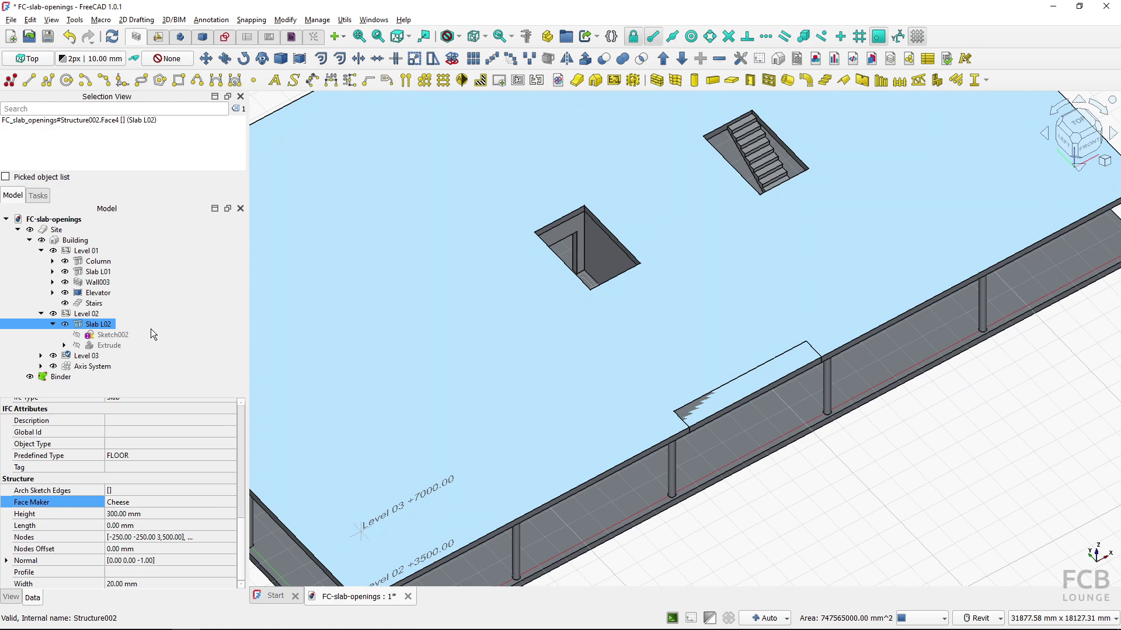
pyautogui.click(130, 503)
pyautogui.click(140, 503)
pyautogui.click(148, 519)
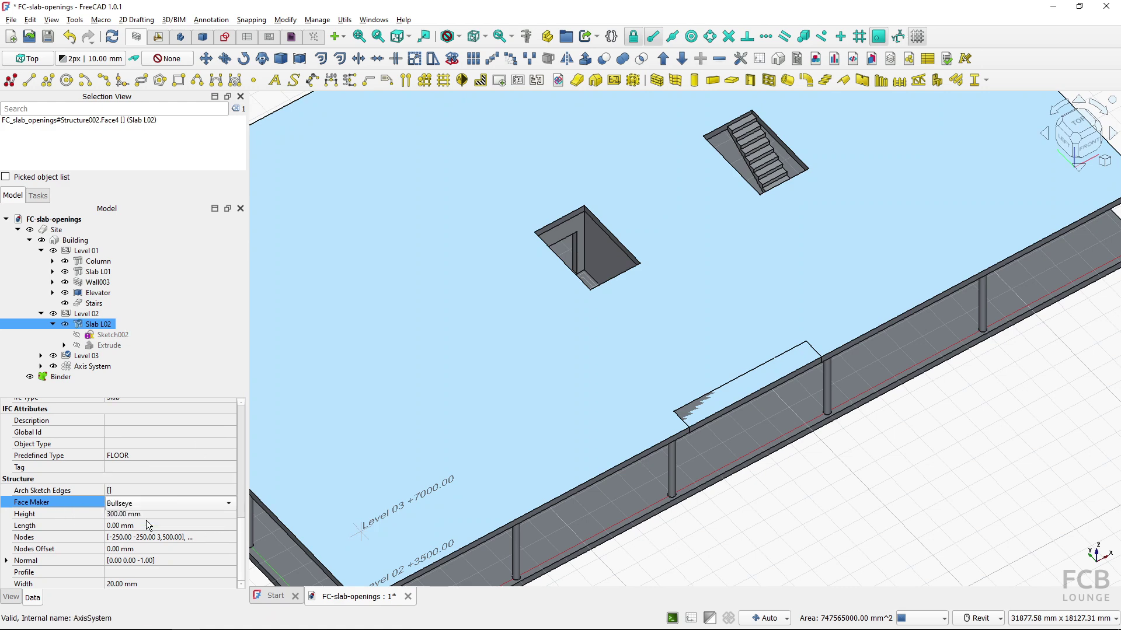
pyautogui.click(736, 528)
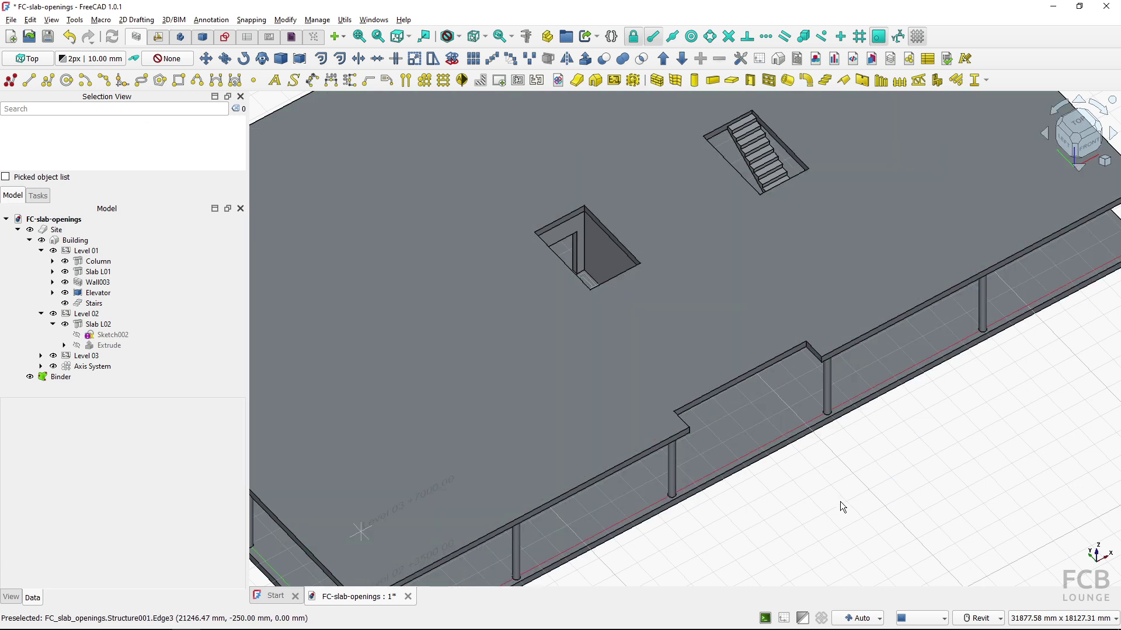
# - Make Level 03 visible again and view both slabs from a low front angle
pyautogui.press('ctrl')
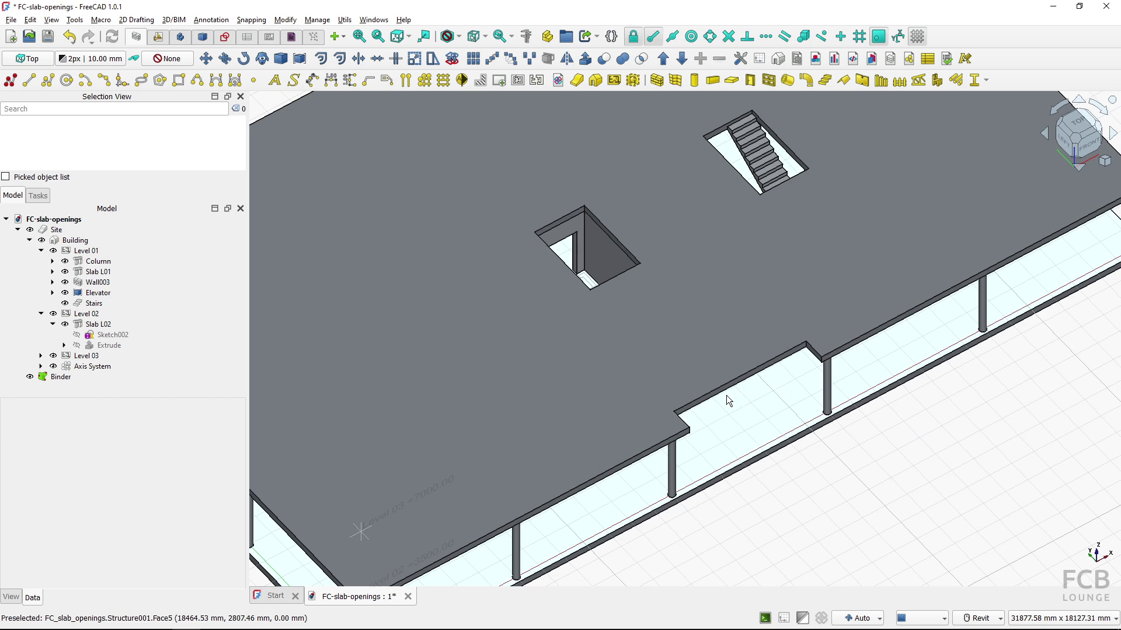
pyautogui.scroll(-3, 772, 379)
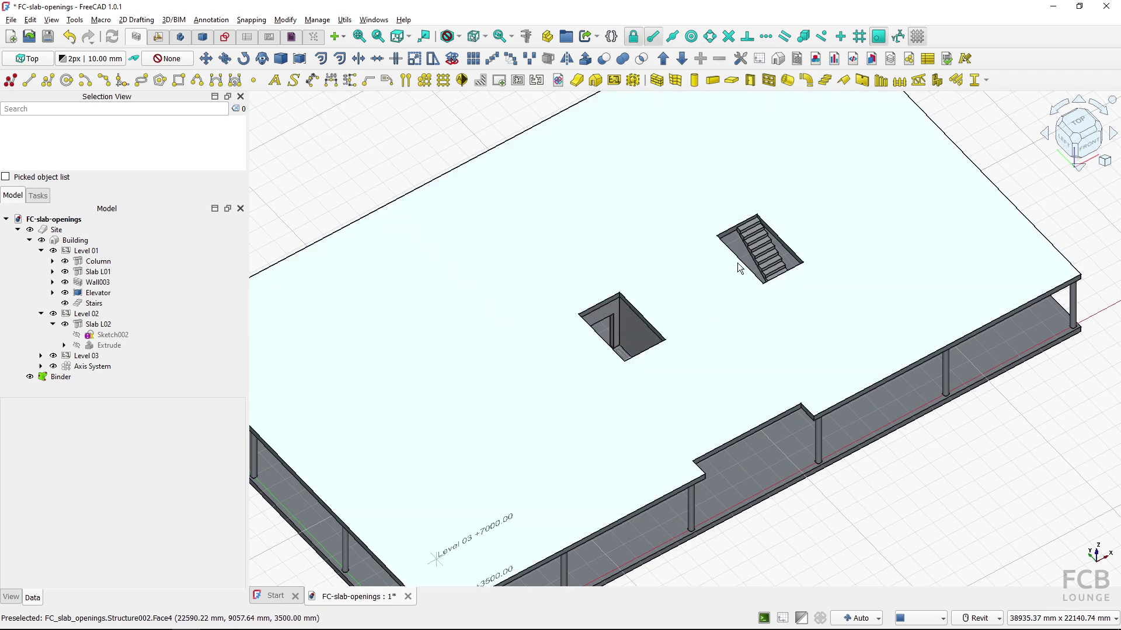
pyautogui.scroll(-3, 757, 252)
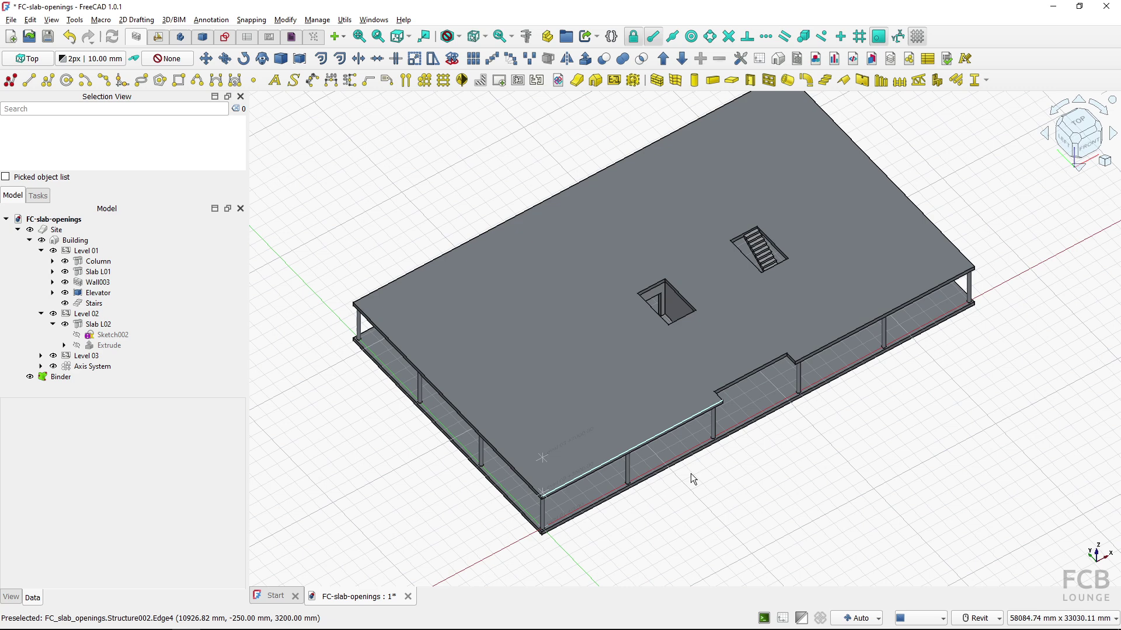
pyautogui.click(52, 357)
pyautogui.click(53, 356)
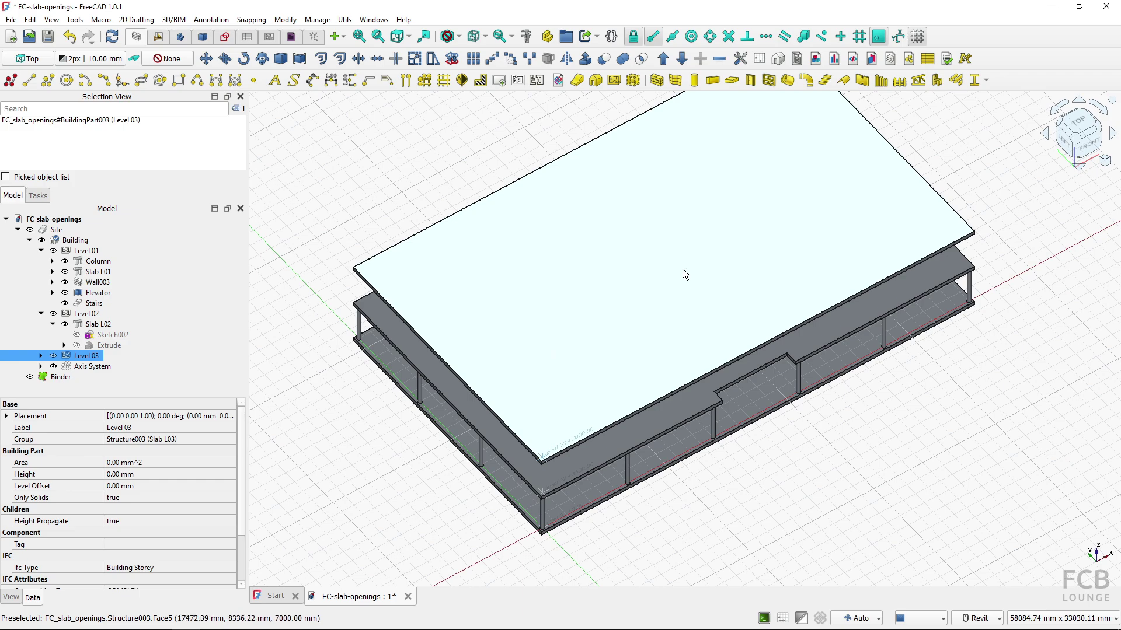
pyautogui.keyDown('shift'); pyautogui.moveTo(670, 363); pyautogui.dragTo(654, 345, button='middle'); pyautogui.keyUp('shift')
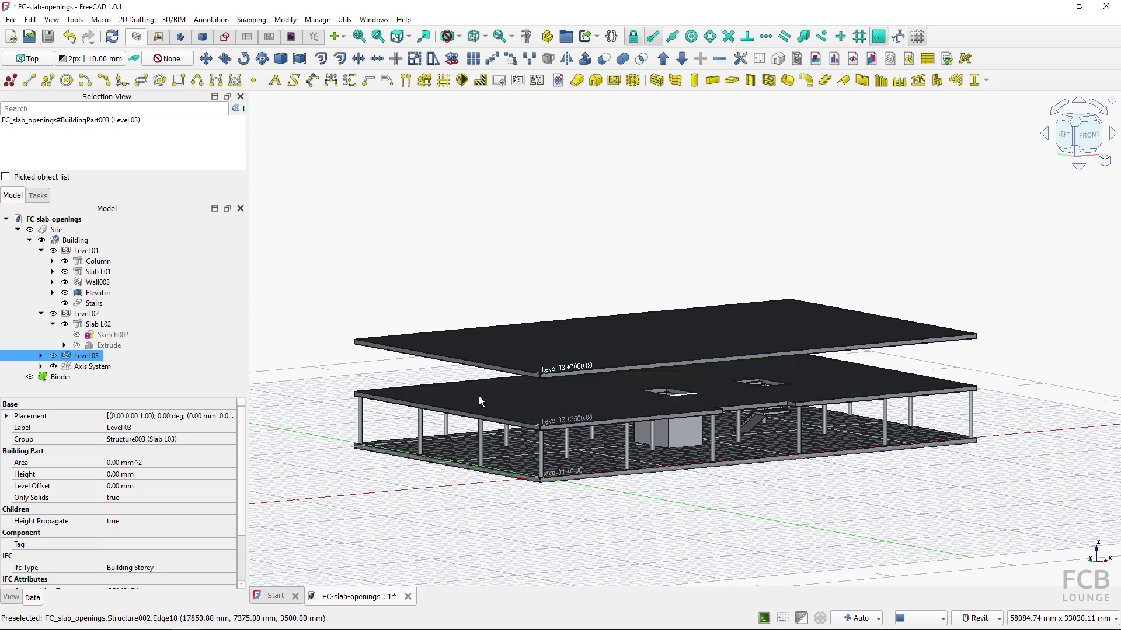
# - Show the Extrude again and set its Length Fwd to 10000 mm
pyautogui.click(114, 348)
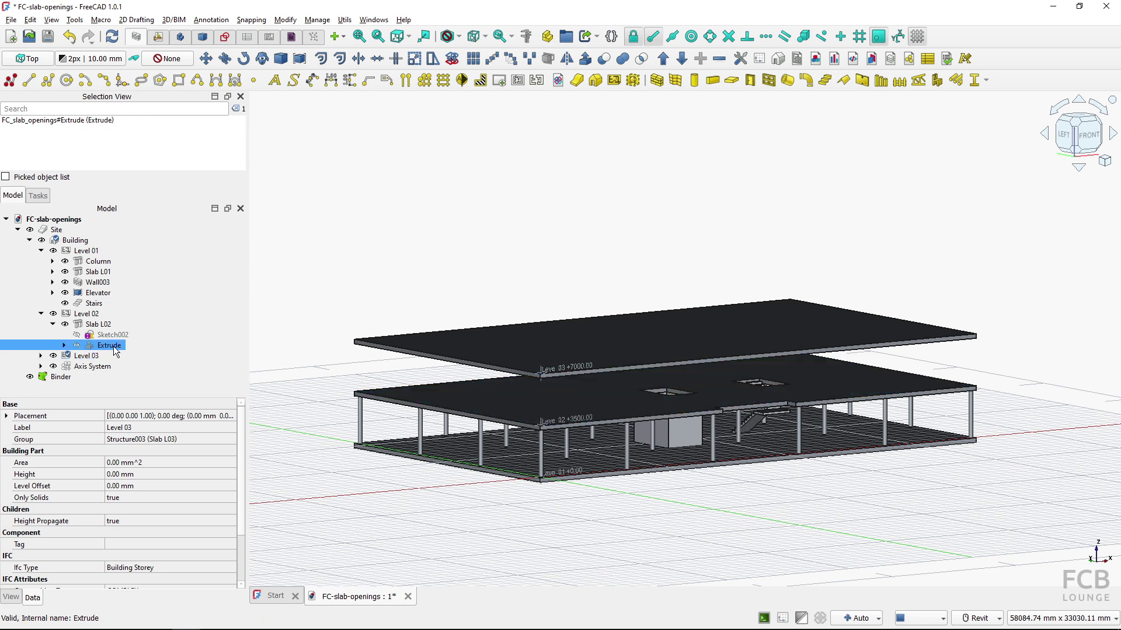
pyautogui.click(77, 345)
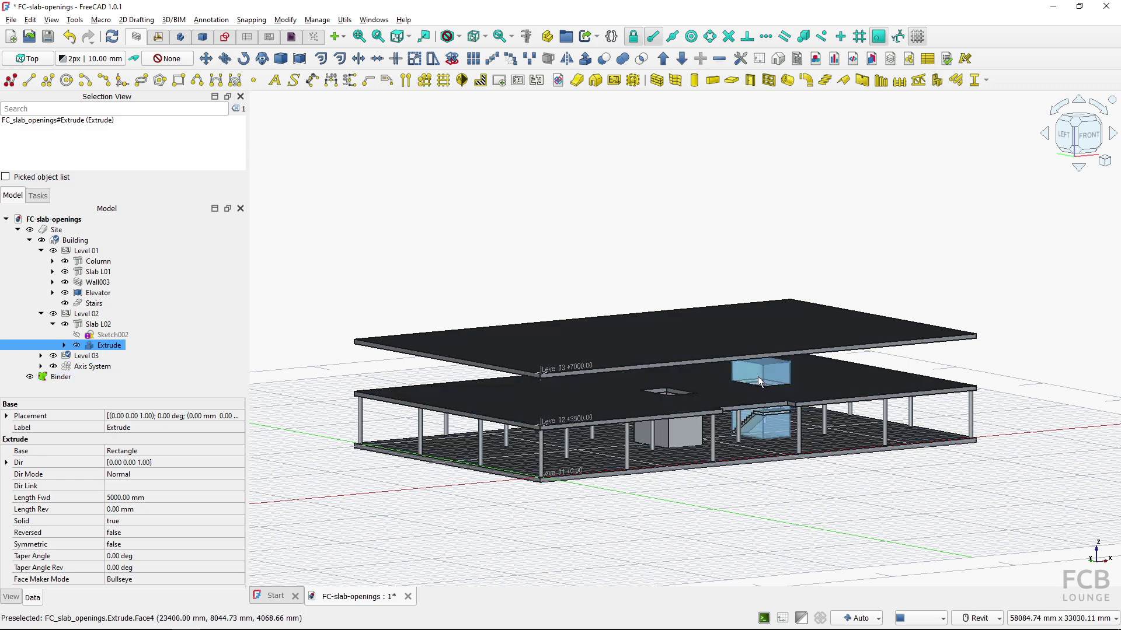
pyautogui.keyDown('shift'); pyautogui.moveTo(759, 381); pyautogui.dragTo(765, 374, button='middle'); pyautogui.keyUp('shift')
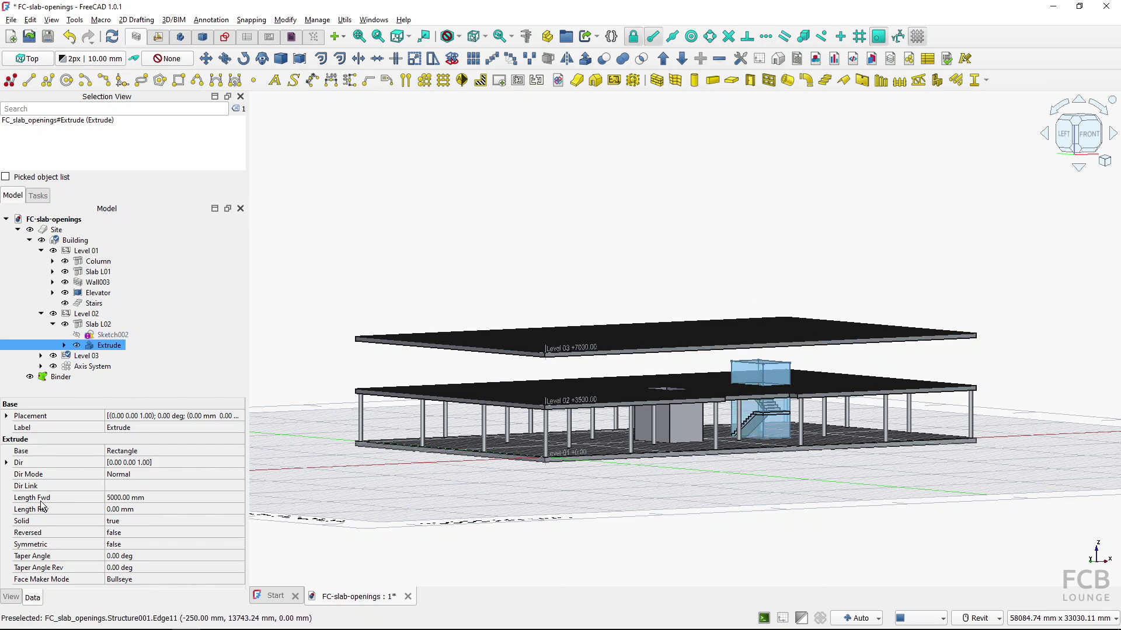
pyautogui.click(154, 498)
pyautogui.write('1')
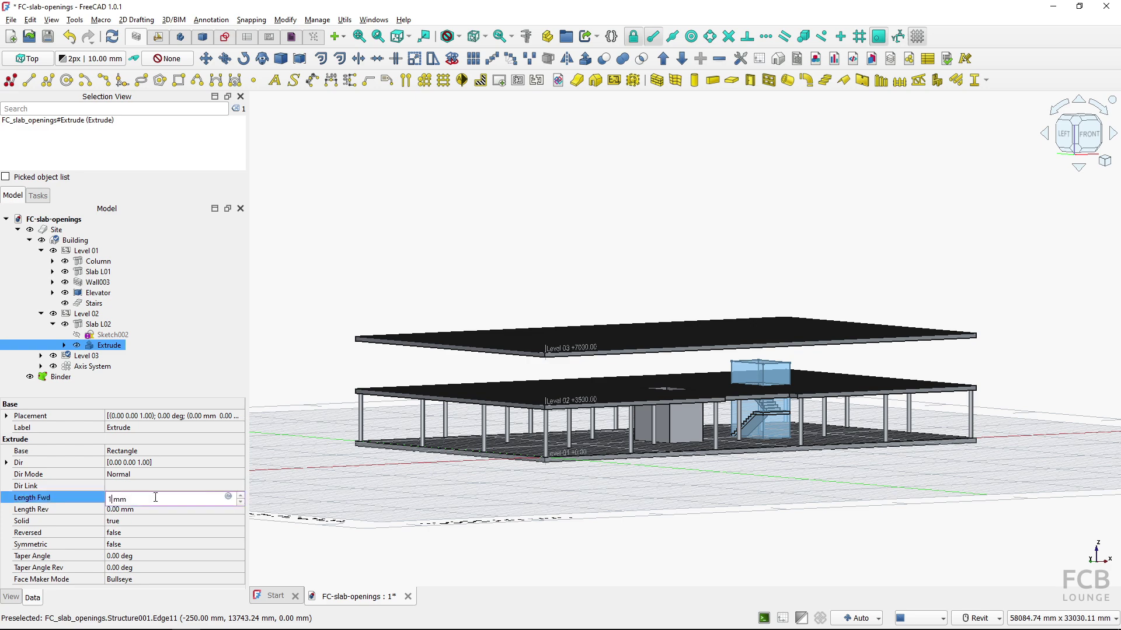
pyautogui.write('0000')
pyautogui.press('Return')
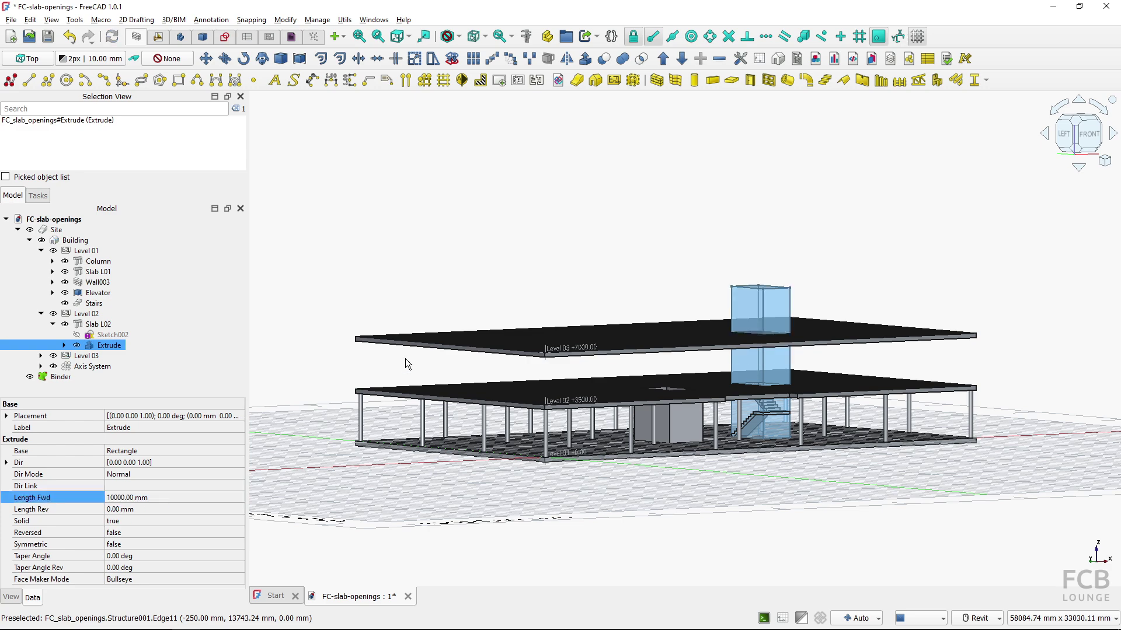
pyautogui.keyDown('shift'); pyautogui.moveTo(670, 242); pyautogui.dragTo(623, 274, button='middle'); pyautogui.keyUp('shift')
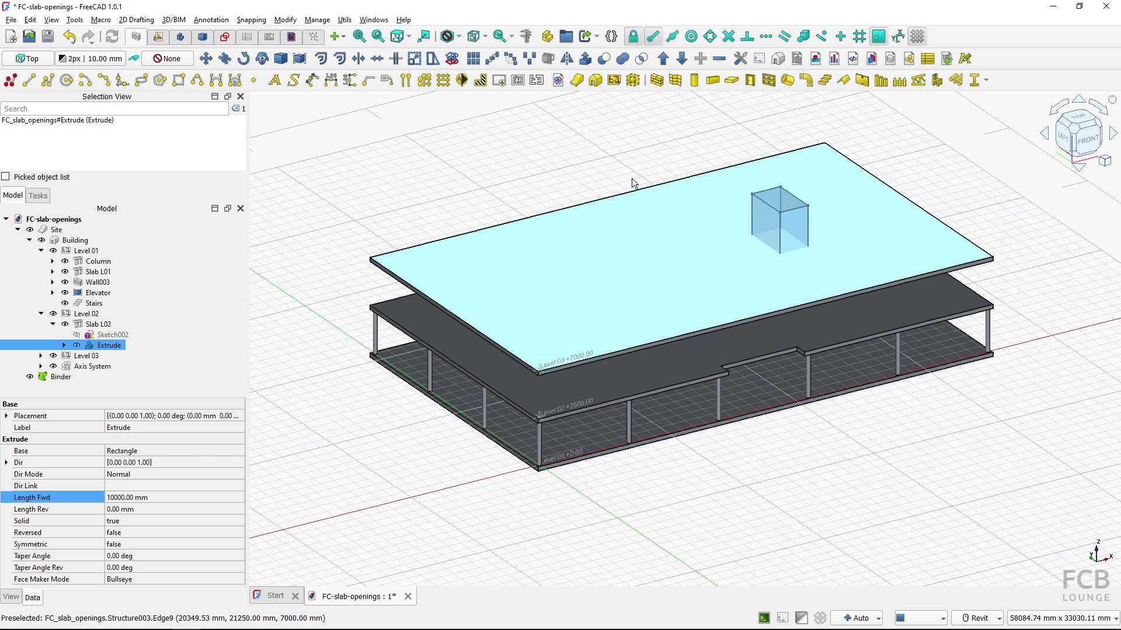
pyautogui.click(614, 166)
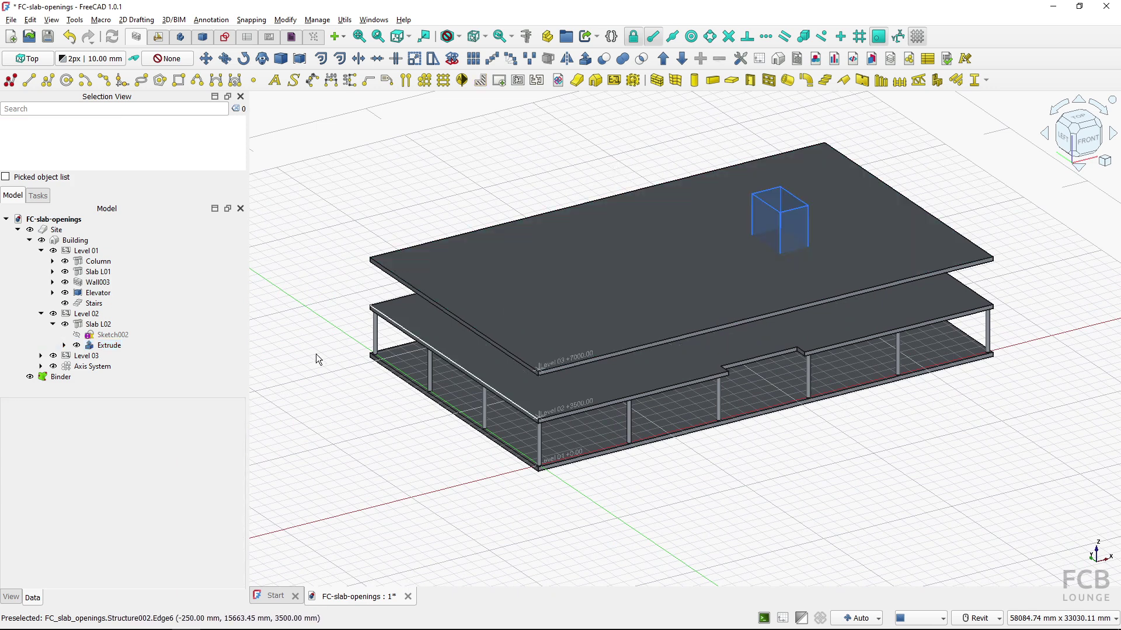
# - Hide the Extrude and subtract it from the Level 03 slab with BIM Remove
pyautogui.click(78, 346)
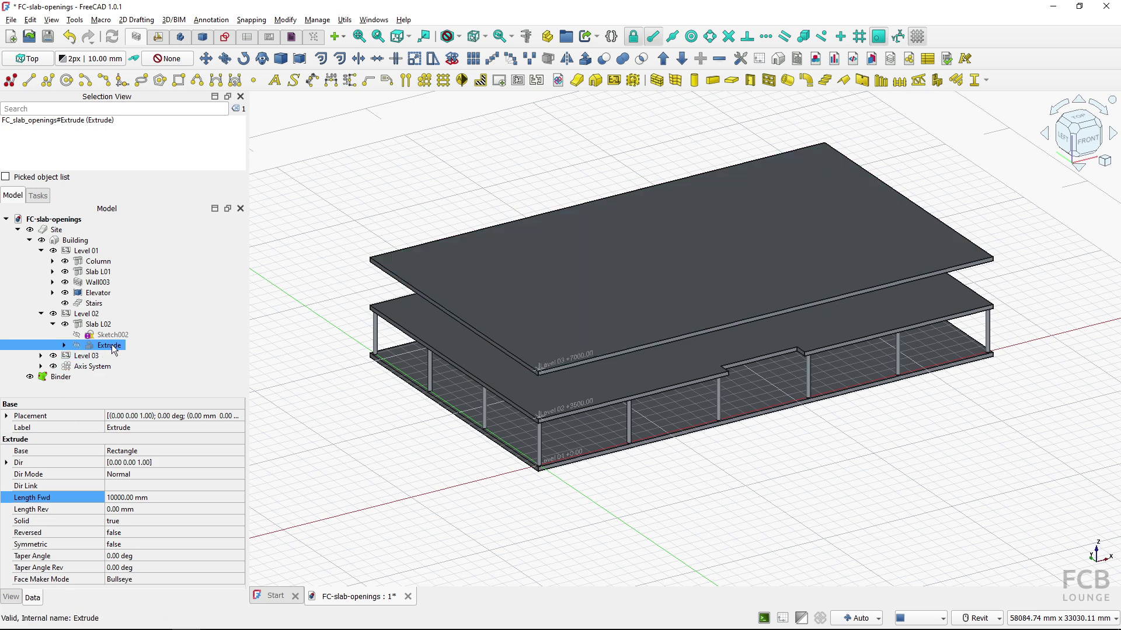
pyautogui.keyDown('ctrl'); pyautogui.click(565, 281); pyautogui.keyUp('ctrl')
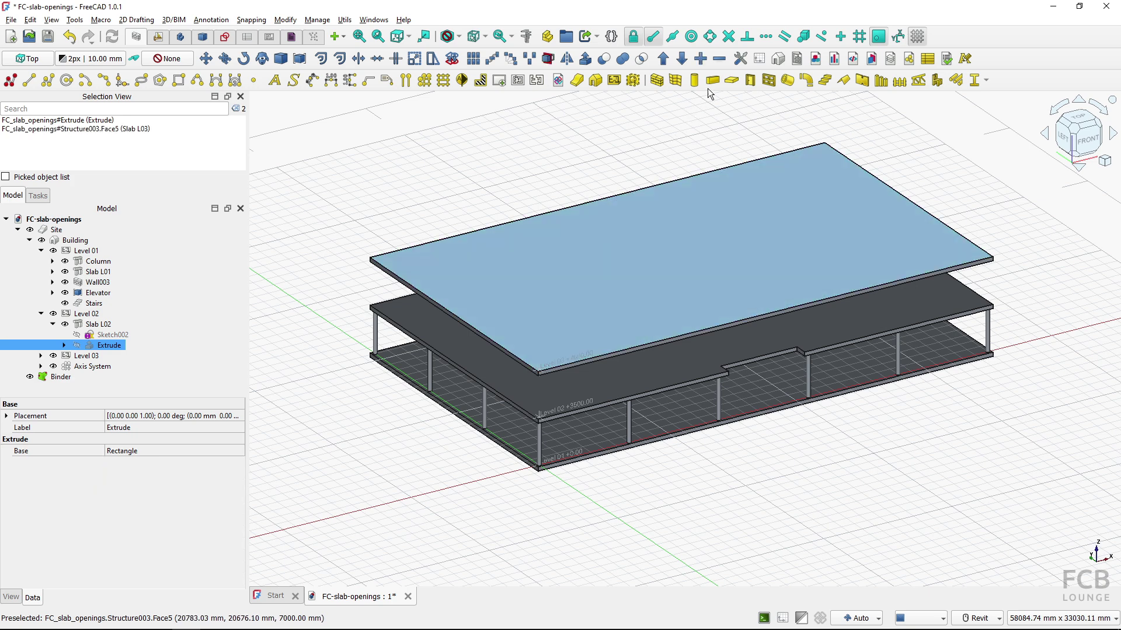
pyautogui.click(718, 60)
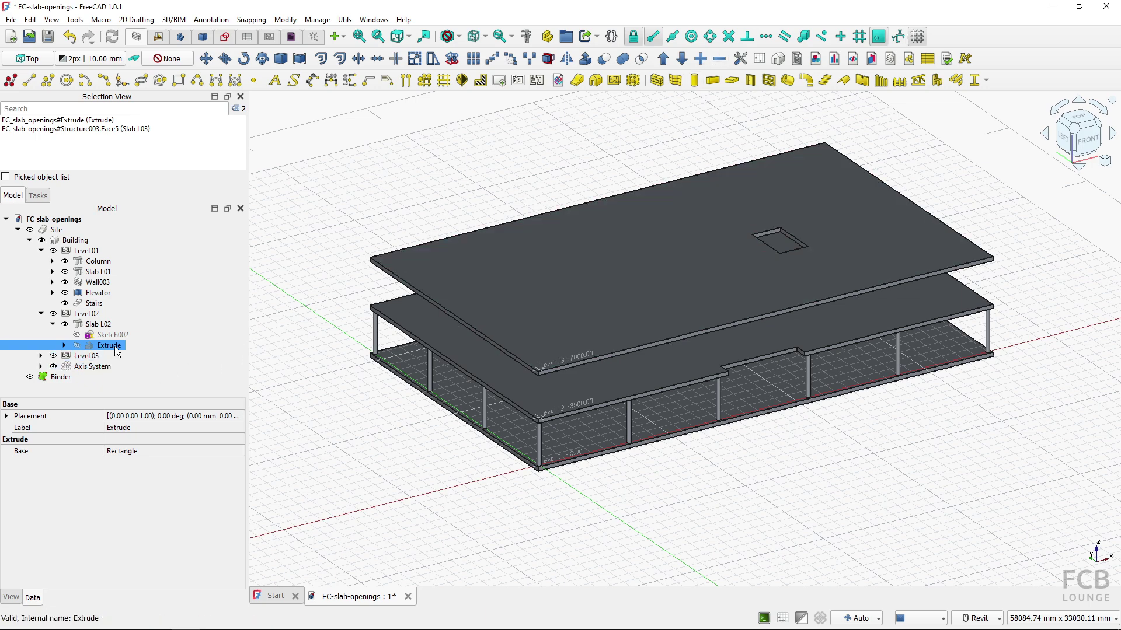
pyautogui.keyDown('shift'); pyautogui.moveTo(782, 274); pyautogui.dragTo(785, 321, button='middle'); pyautogui.keyUp('shift')
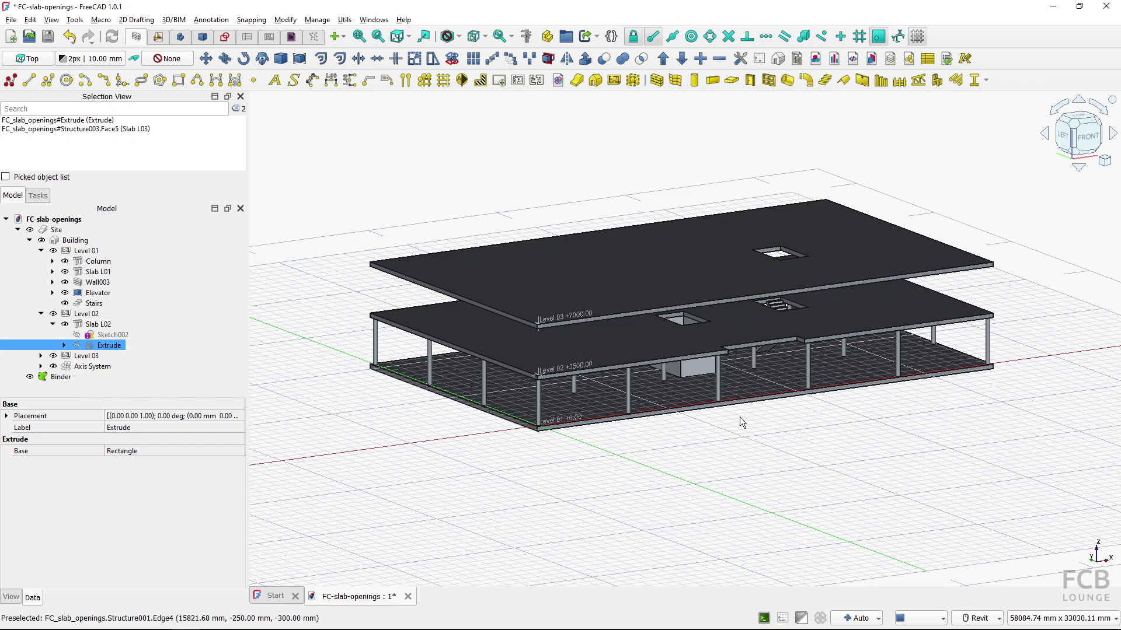
# - Expand Level 03 > Slab L03 and open Sketch003 for editing
pyautogui.click(681, 320)
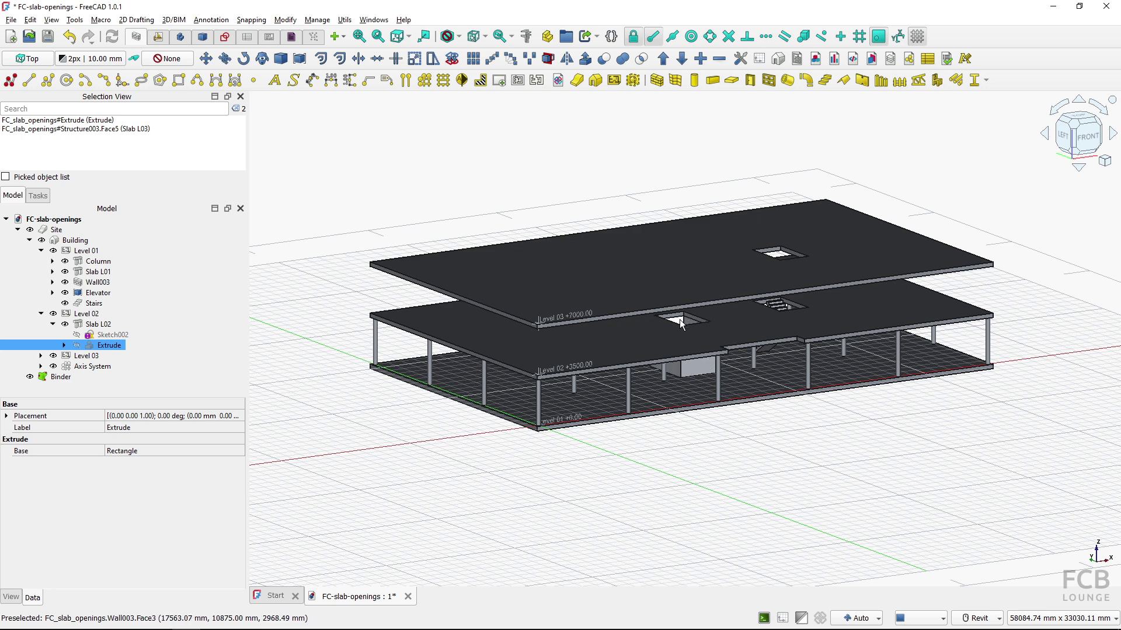
pyautogui.click(642, 255)
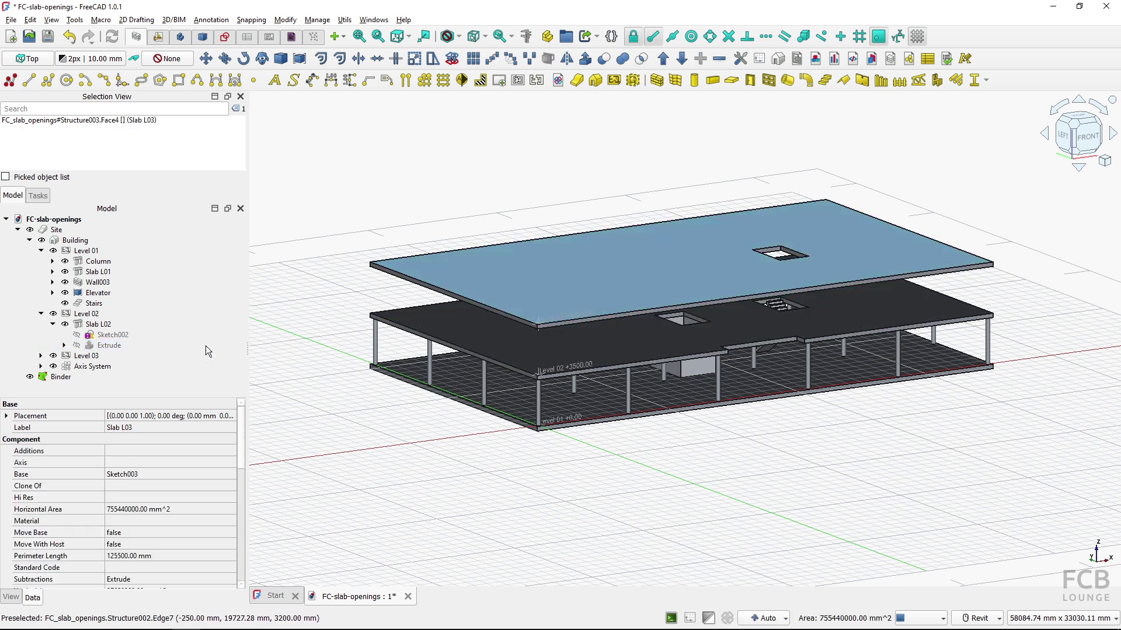
pyautogui.click(41, 356)
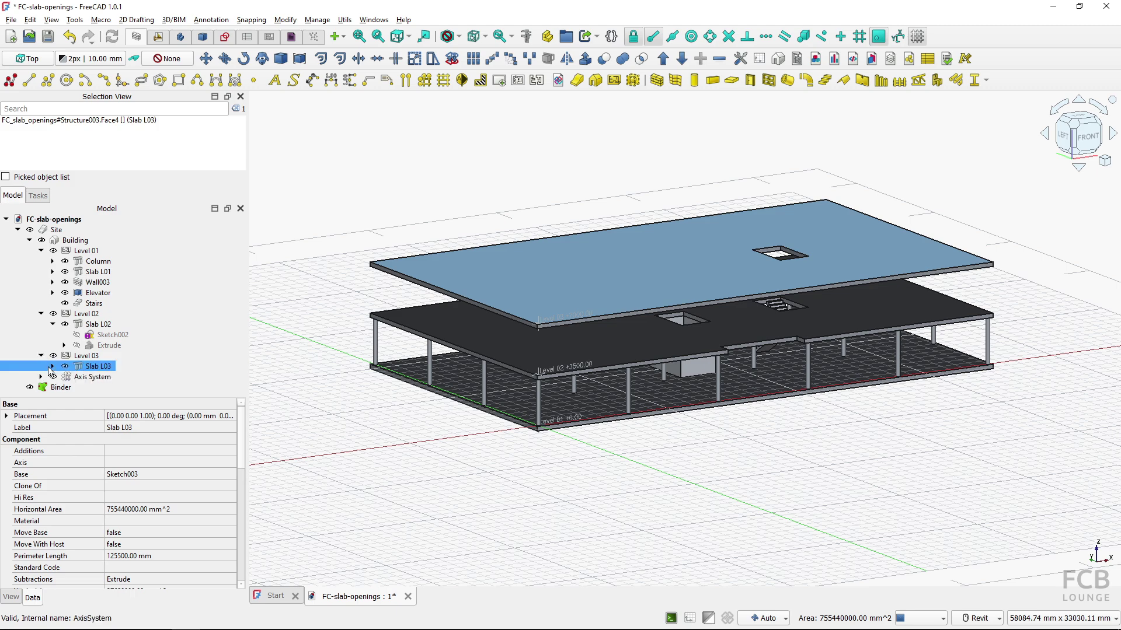
pyautogui.click(52, 366)
pyautogui.doubleClick(113, 377)
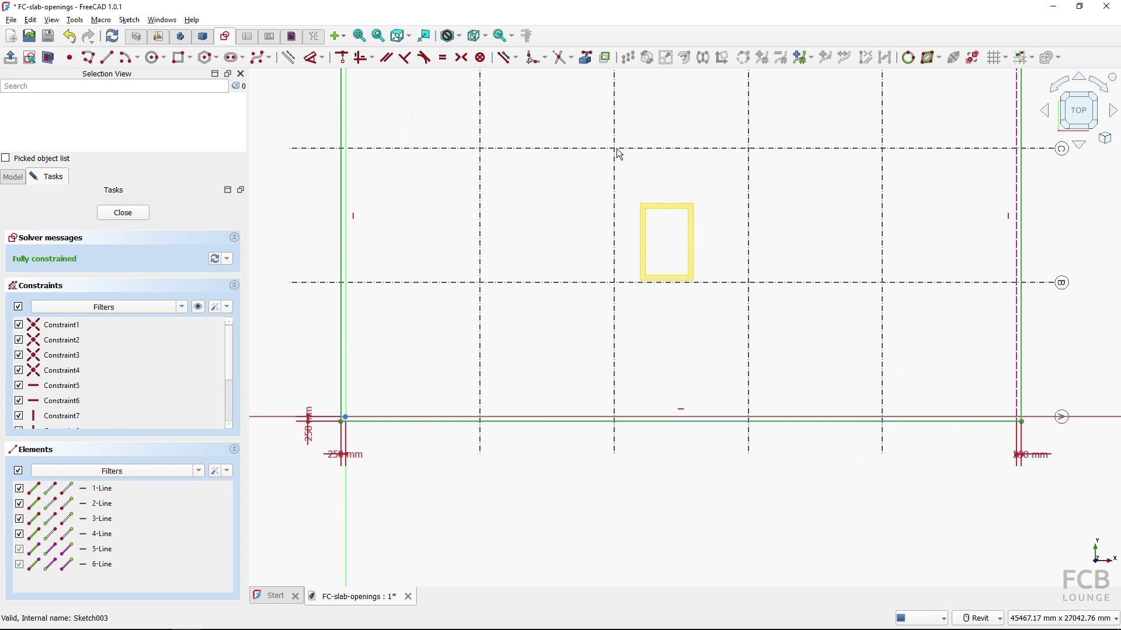
# - Project the opening's two corners, draw a rectangle between them, and close Sketch003
pyautogui.click(585, 61)
pyautogui.click(645, 209)
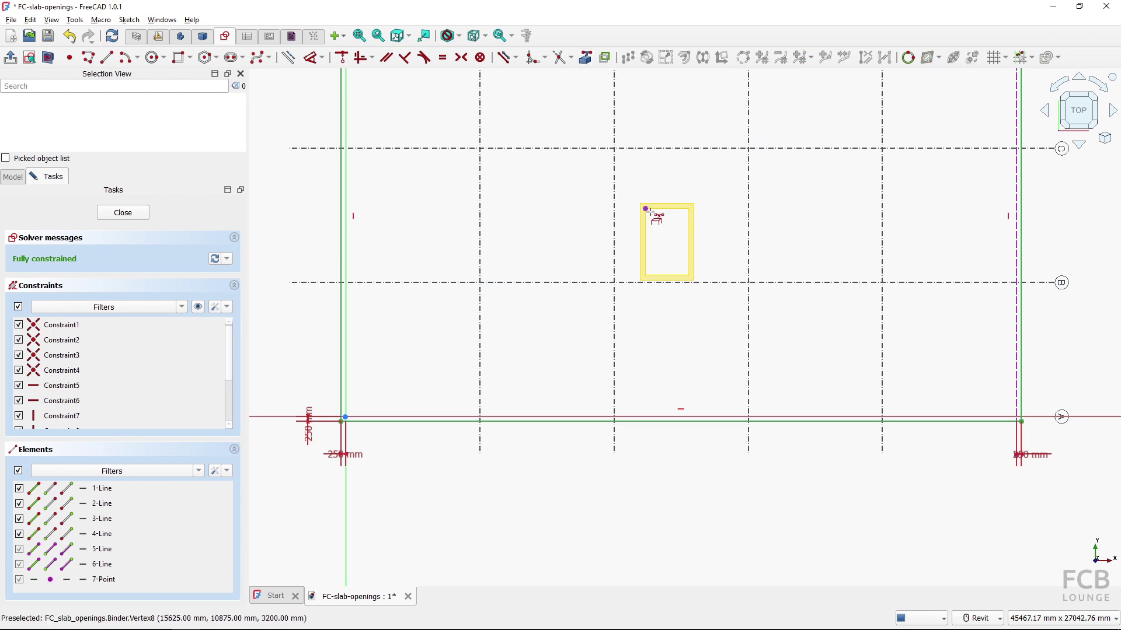
pyautogui.click(690, 282)
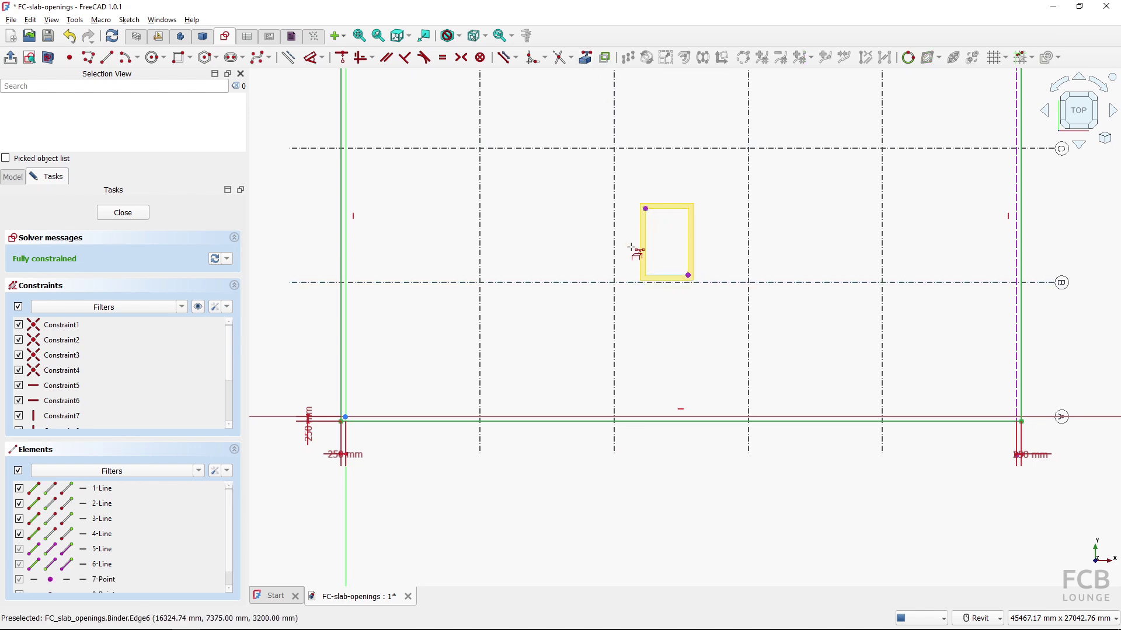
pyautogui.click(184, 60)
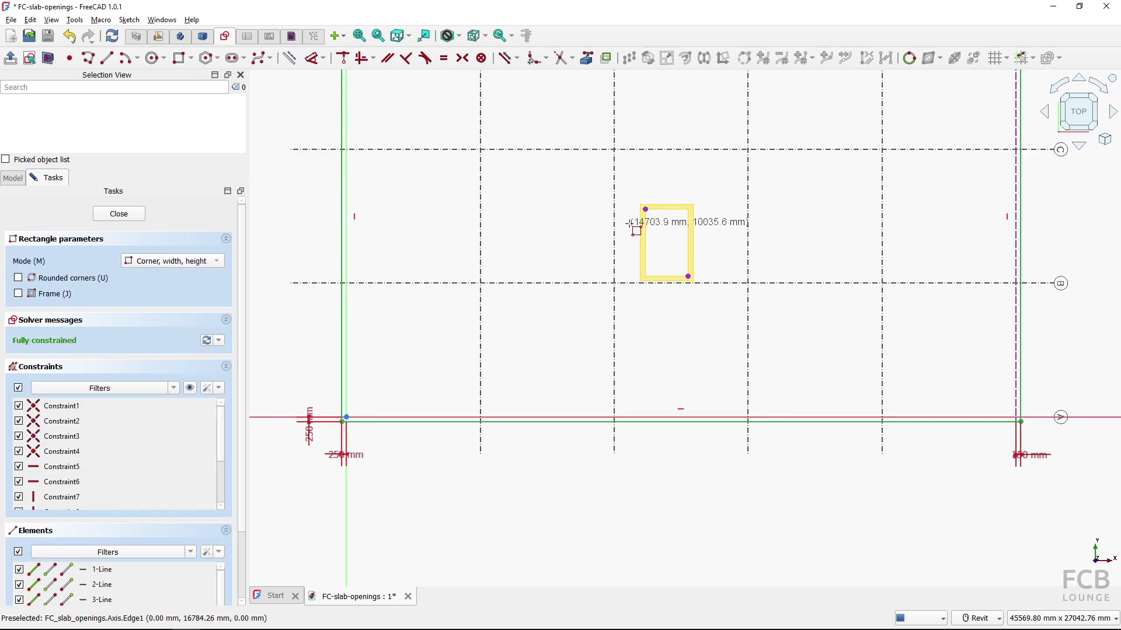
pyautogui.click(645, 209)
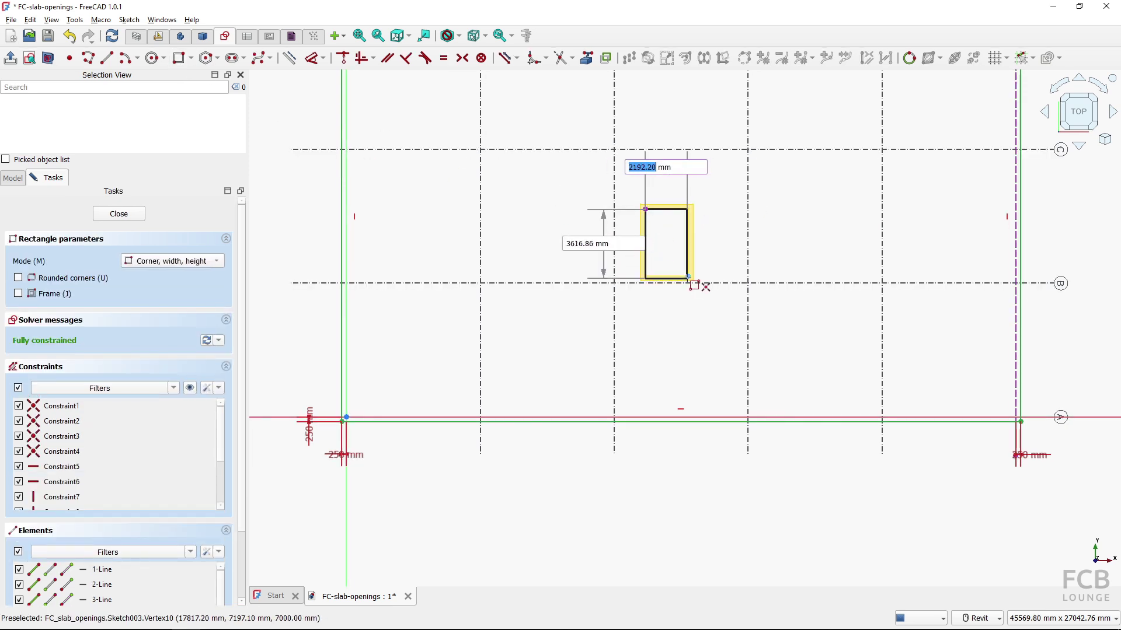
pyautogui.click(690, 279)
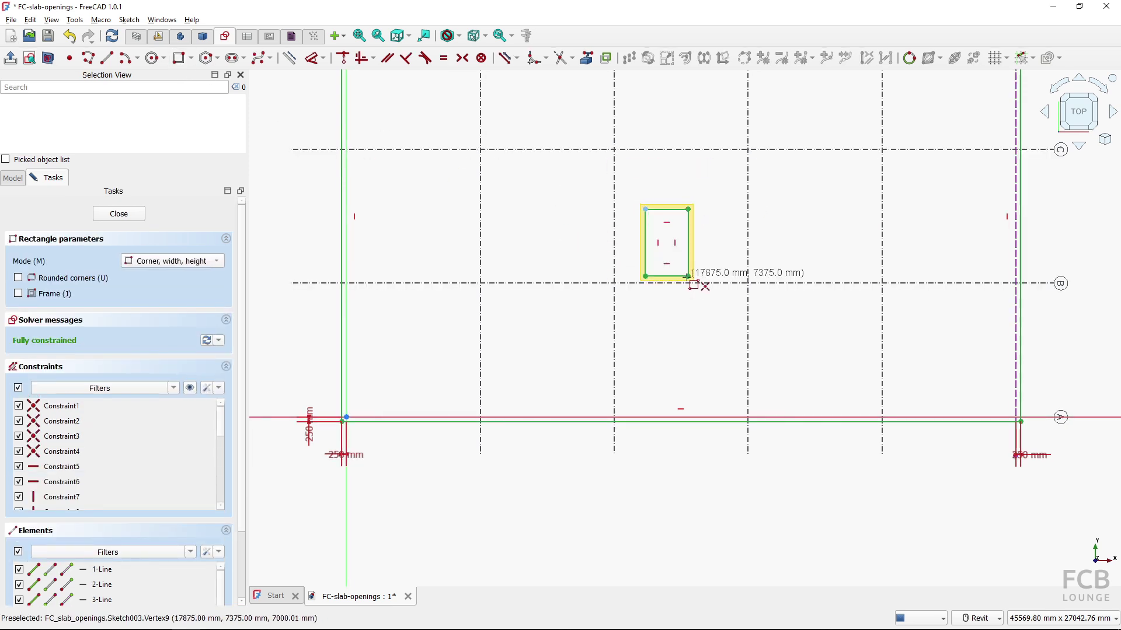
pyautogui.click(119, 215)
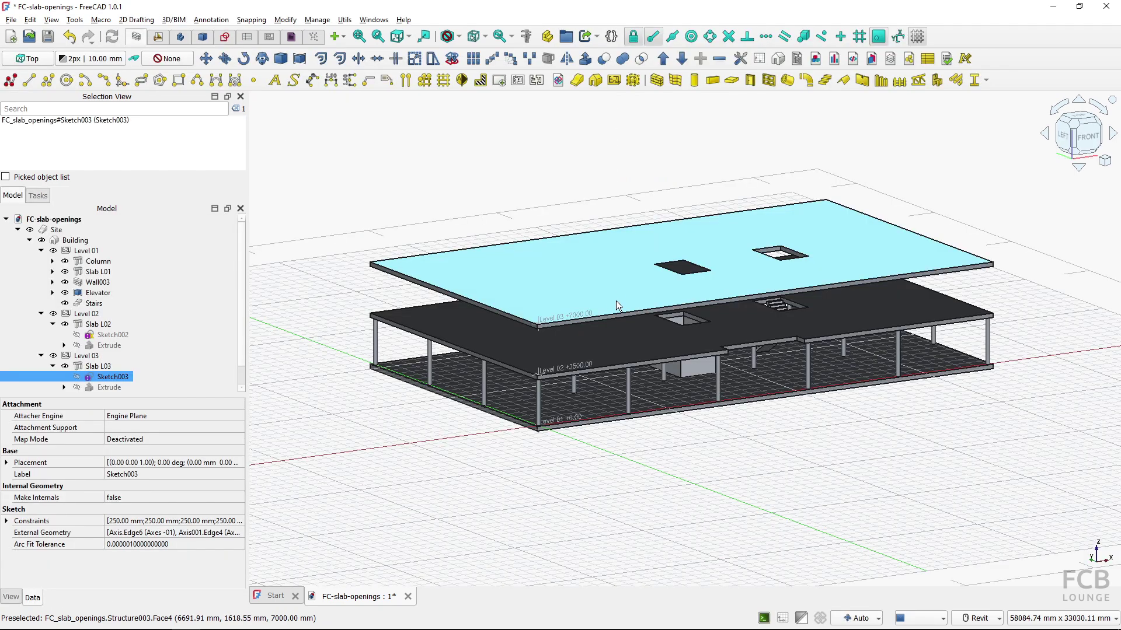
# - Set Slab L03's Face Maker to Cheese so the rectangle becomes a hole
pyautogui.click(621, 212)
pyautogui.click(625, 273)
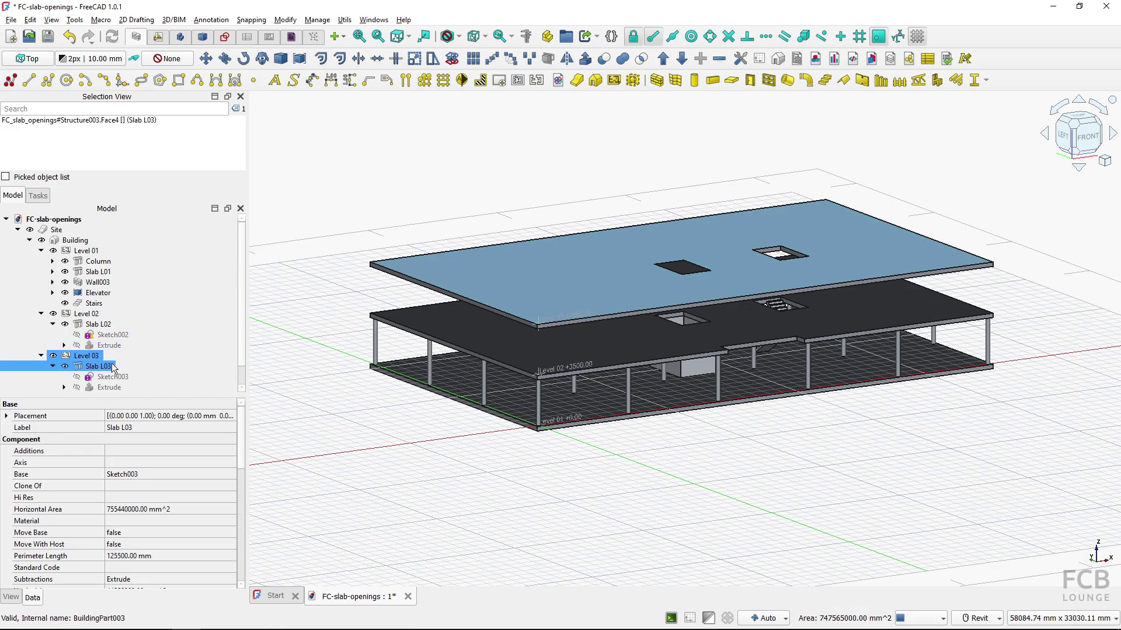
pyautogui.scroll(-5, 139, 457)
pyautogui.scroll(-1, 139, 464)
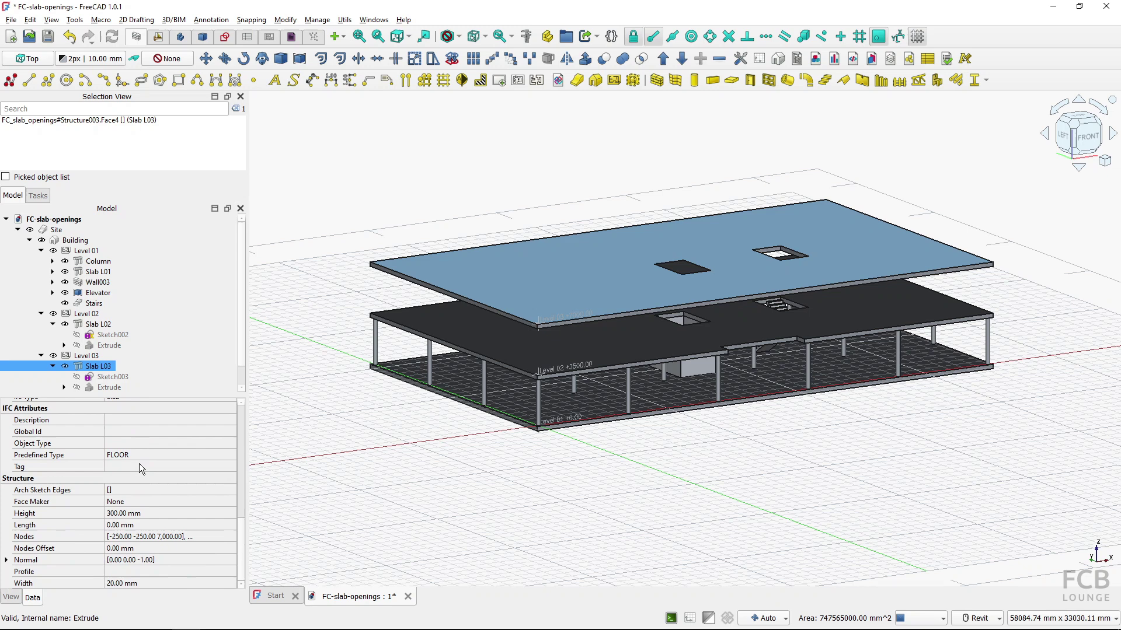
pyautogui.click(129, 506)
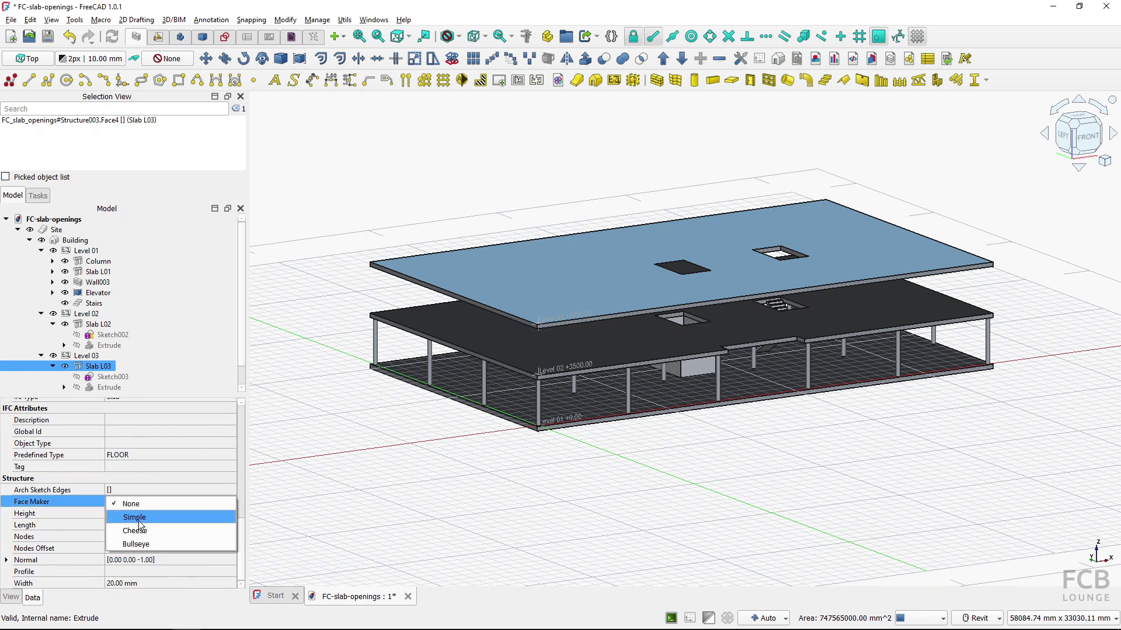
pyautogui.click(135, 531)
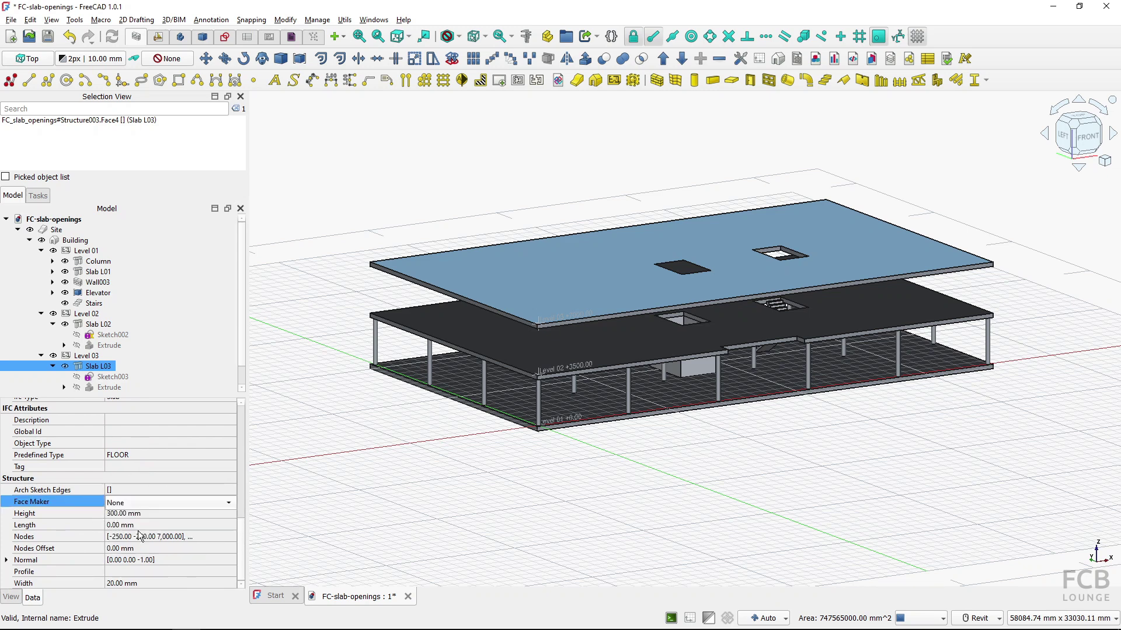
pyautogui.click(344, 513)
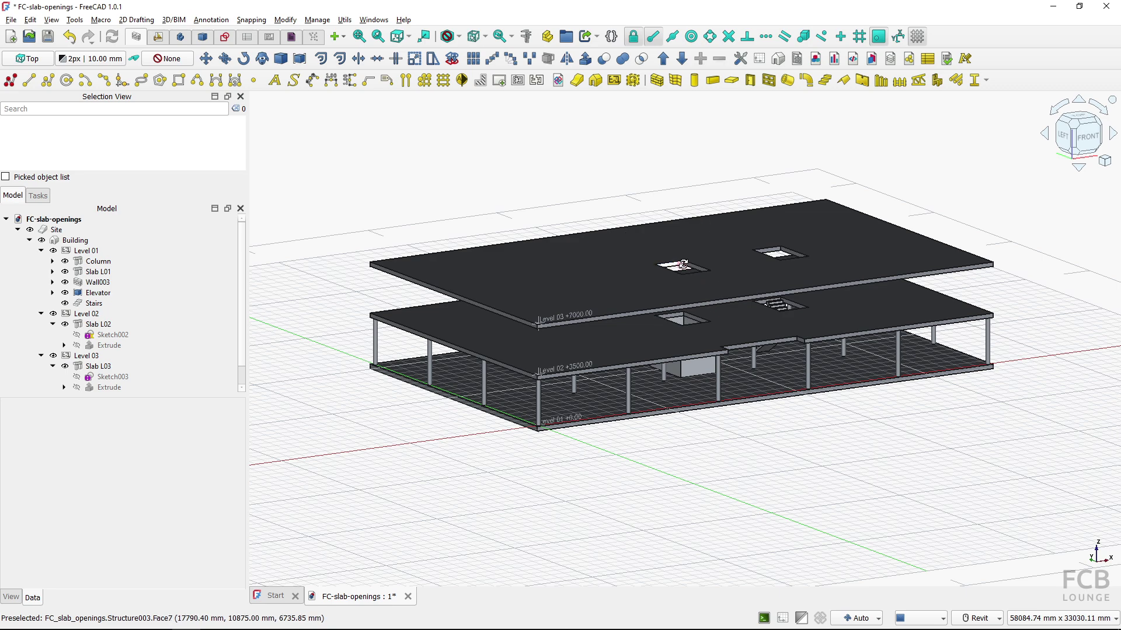
# - Hide the Level 03 slab to inspect Level 02 from above
pyautogui.keyDown('shift'); pyautogui.moveTo(675, 268); pyautogui.dragTo(659, 292, button='middle'); pyautogui.keyUp('shift')
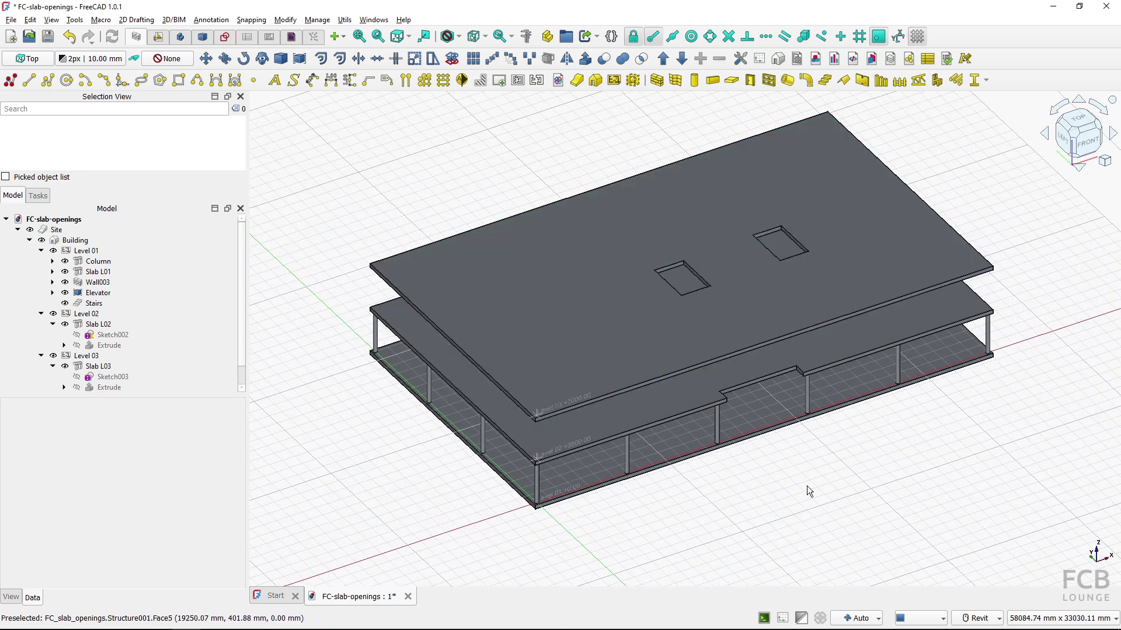
pyautogui.click(771, 321)
pyautogui.press('space')
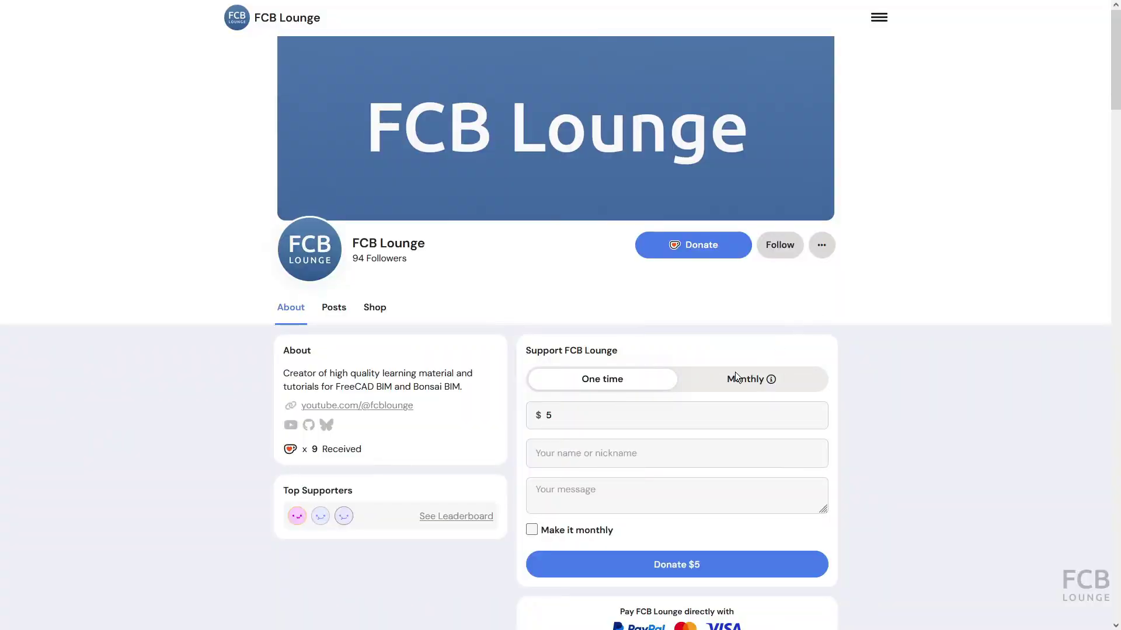
# - Change the donation to $10, enter a supporter name, and begin a thank-you message
pyautogui.click(563, 416)
pyautogui.press('BackSpace')
pyautogui.write('10')
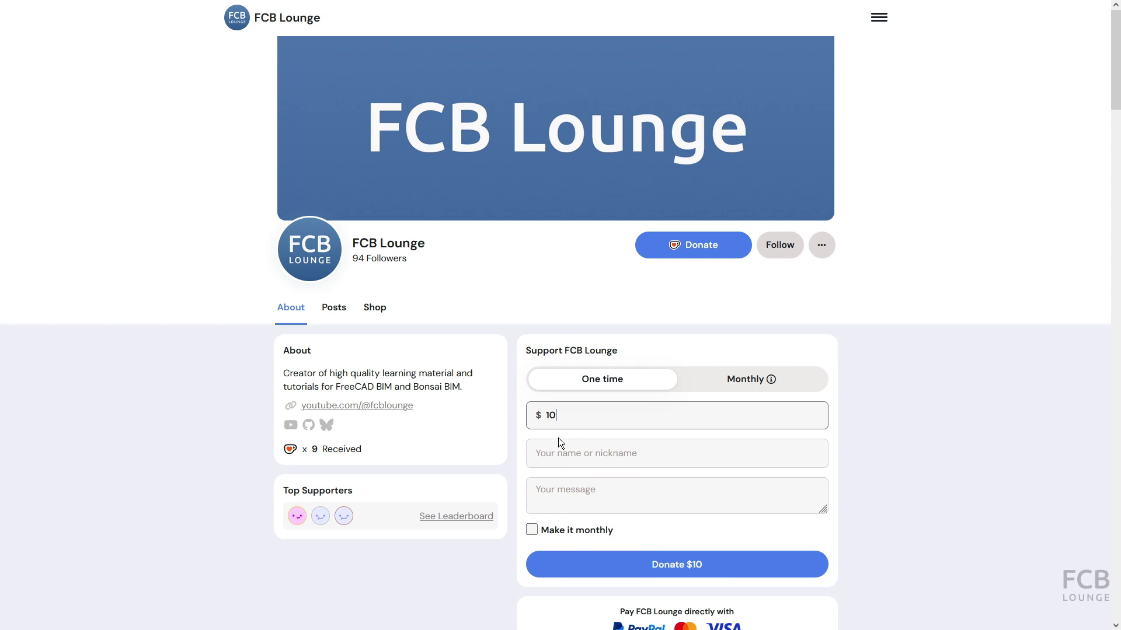
pyautogui.click(554, 453)
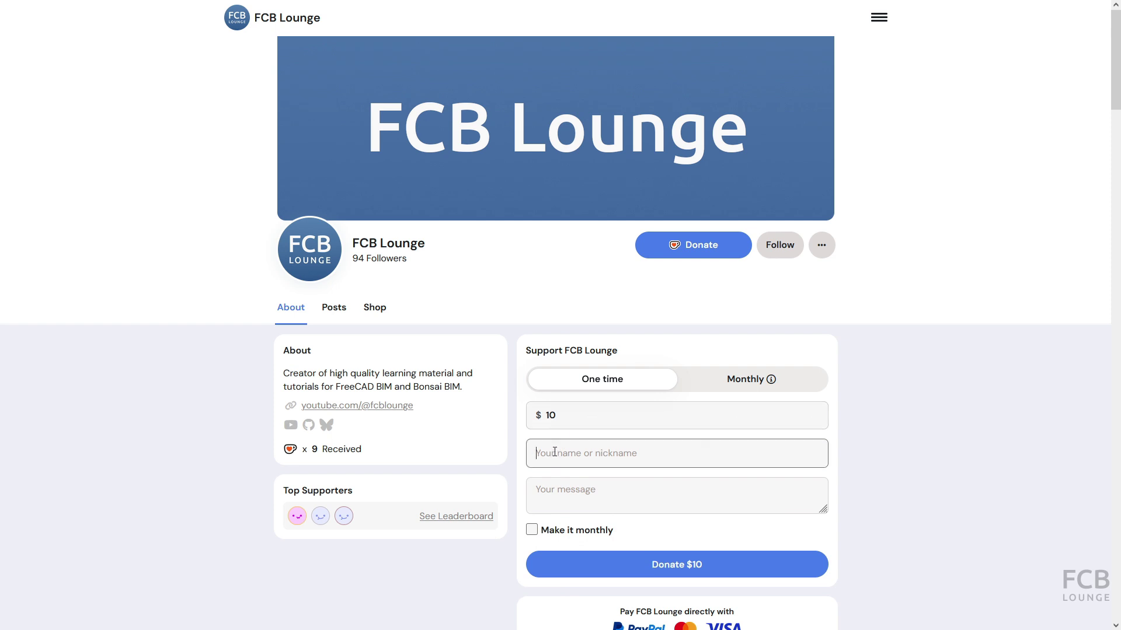
pyautogui.write('Nick')
pyautogui.click(585, 509)
pyautogui.write('Tha')
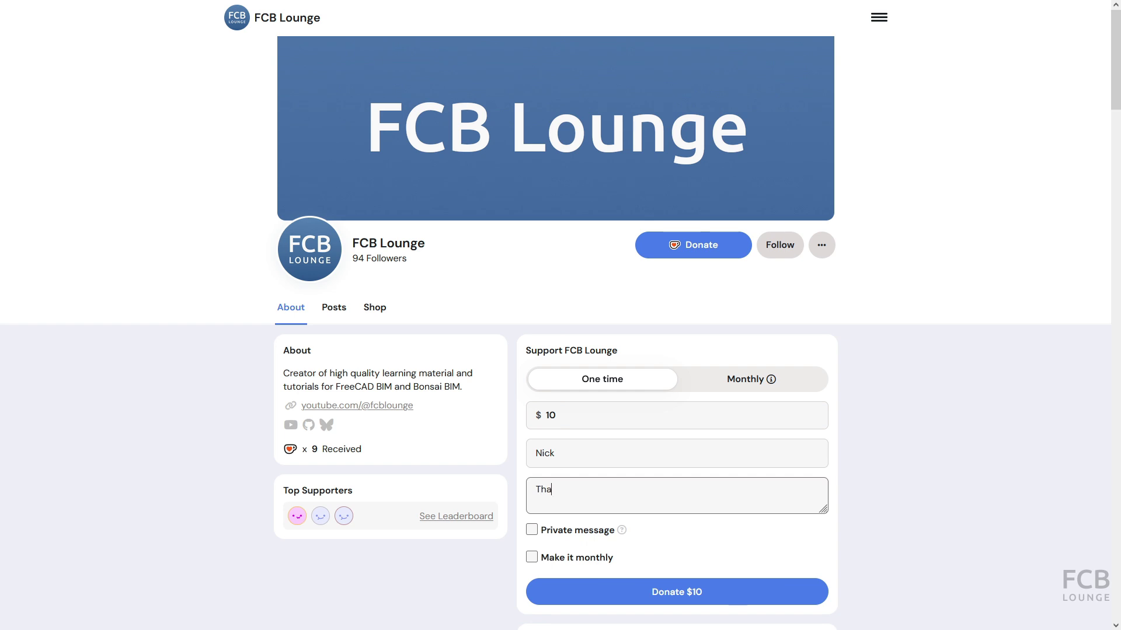